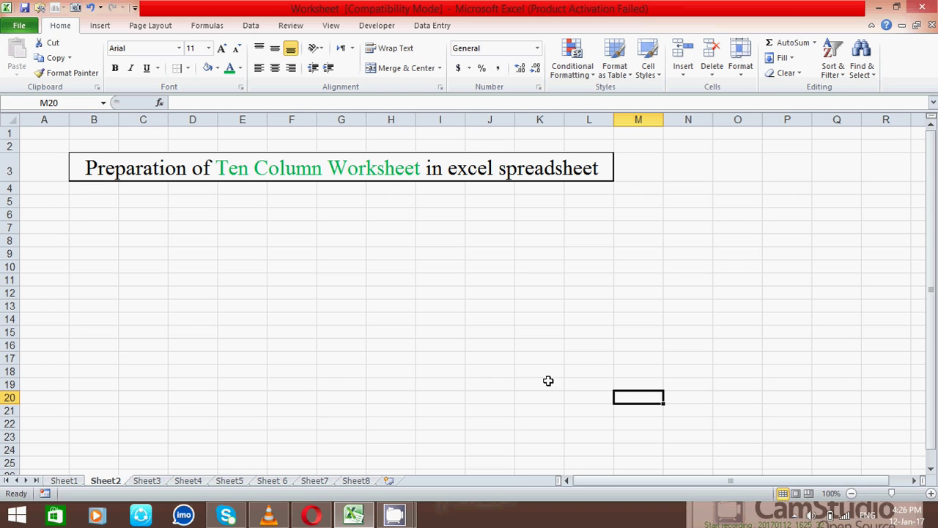
Review the trial balance and adjustments on Sheet3, and examine the blank ten-column worksheet layout on Sheet4
left_click(149, 482)
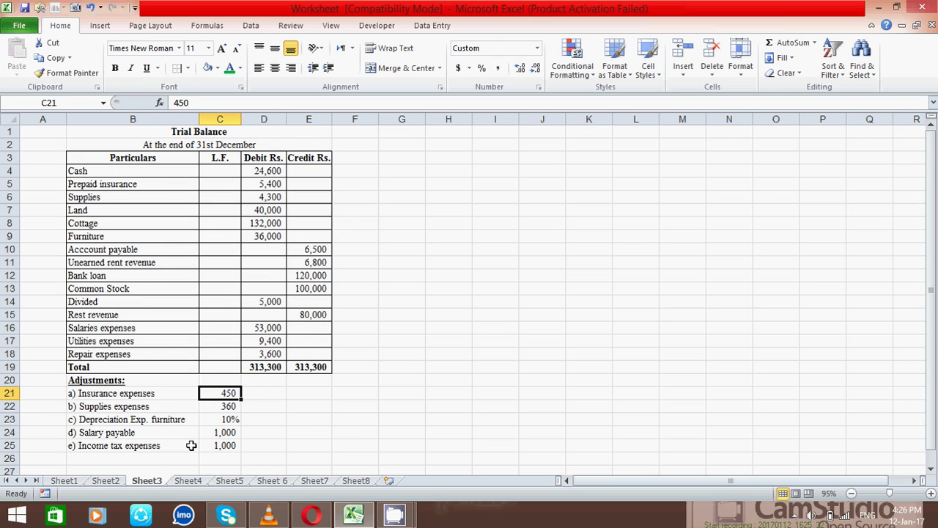
left_click(191, 483)
left_click(266, 290)
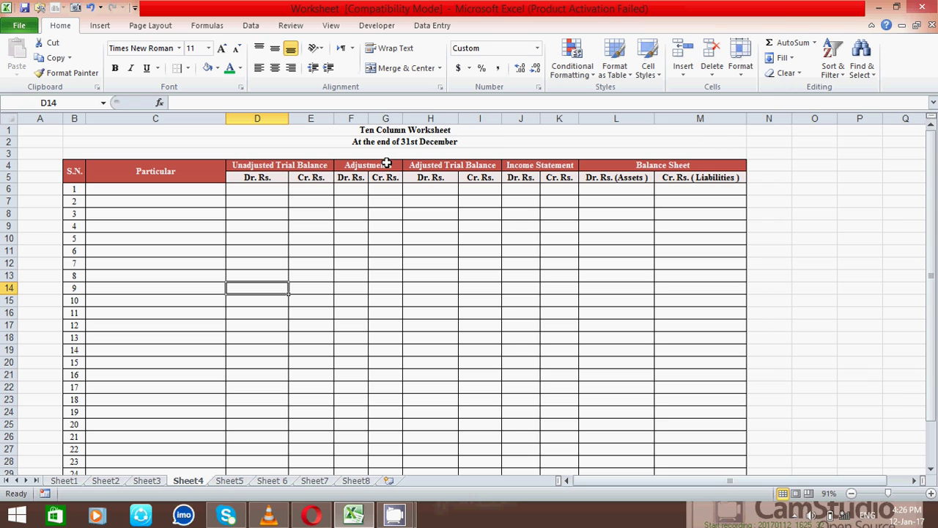
left_click_drag(278, 164, 383, 433)
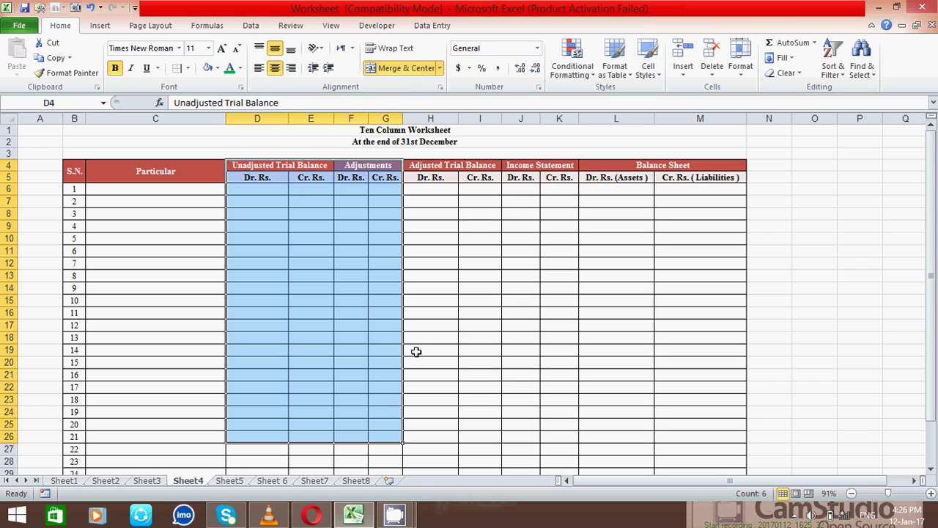
left_click(440, 165)
left_click_drag(487, 167, 537, 165)
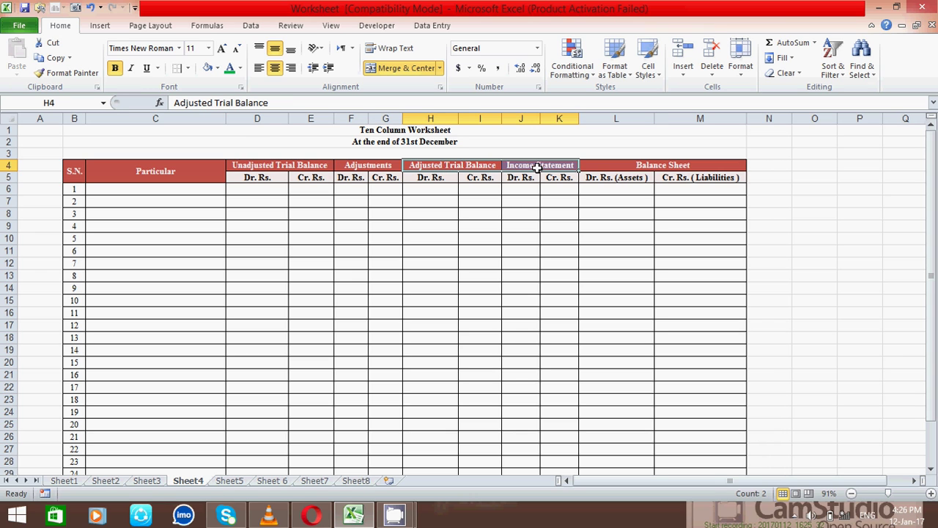
left_click_drag(446, 162, 655, 422)
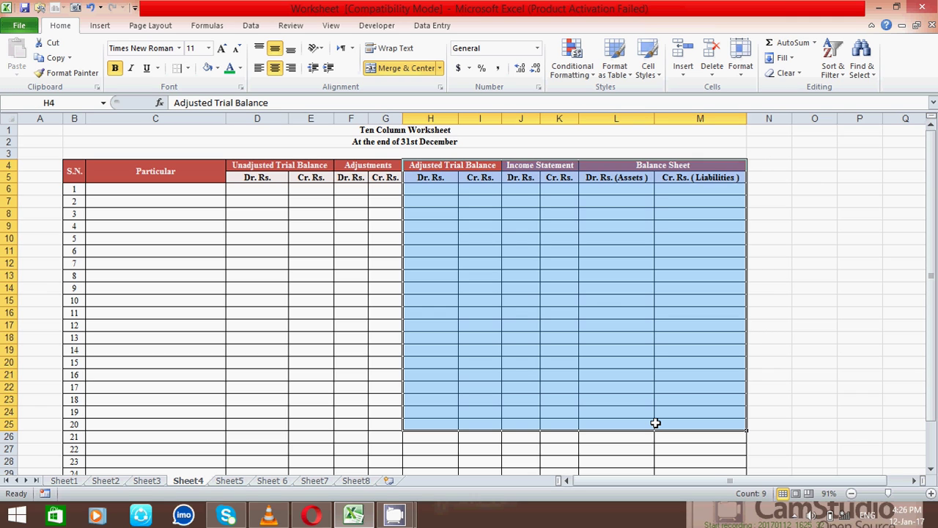
left_click(444, 425)
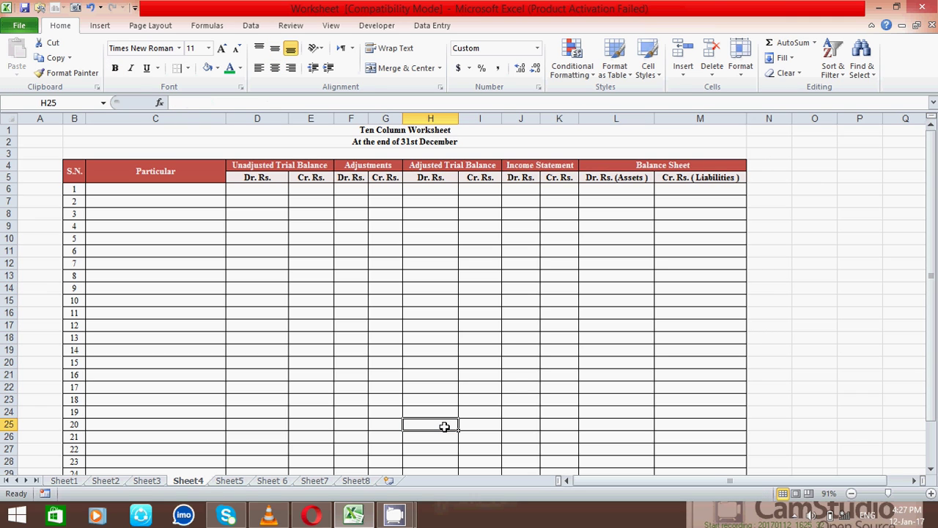
left_click(150, 191)
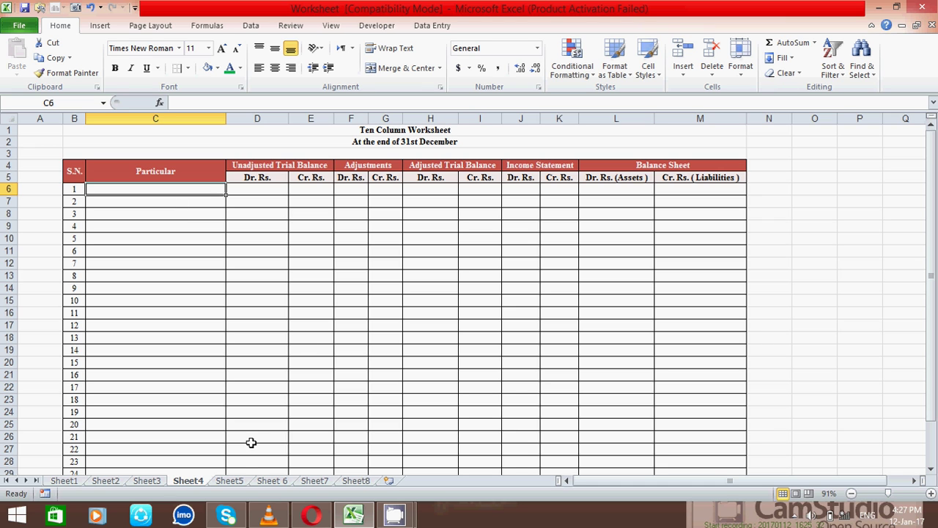
On Sheet5, enter the heading "Adjustments:" in C21 of the Particular column, directly below Repair expenses
left_click(230, 480)
left_click(189, 355)
left_click(201, 240)
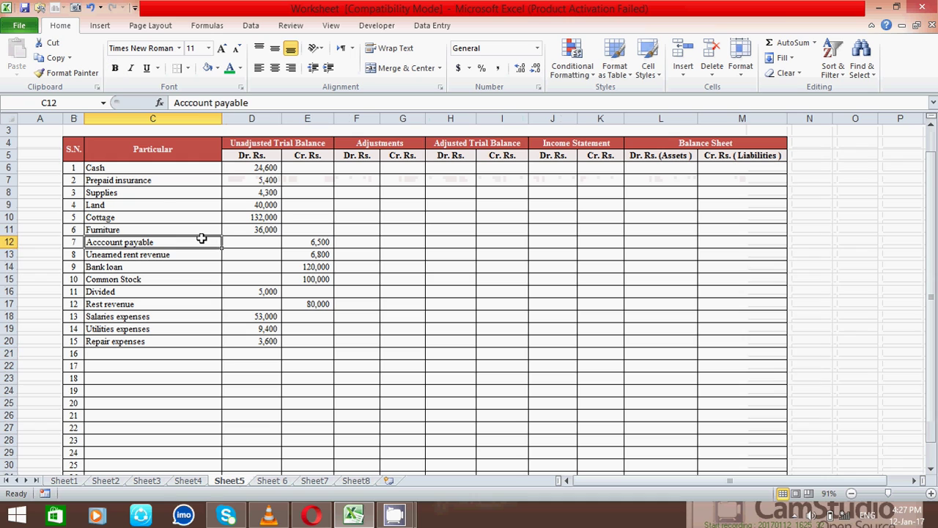
left_click(137, 167)
left_click(239, 343)
left_click(304, 342)
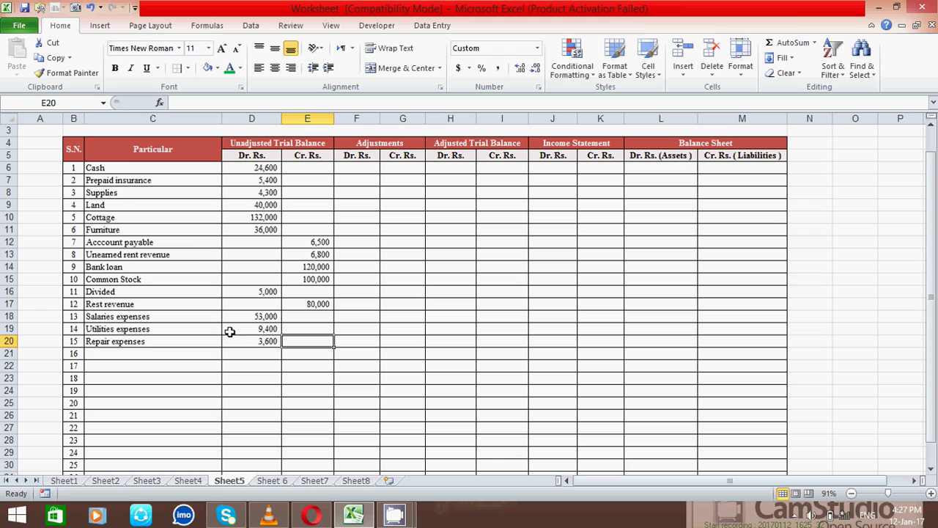
left_click(133, 352)
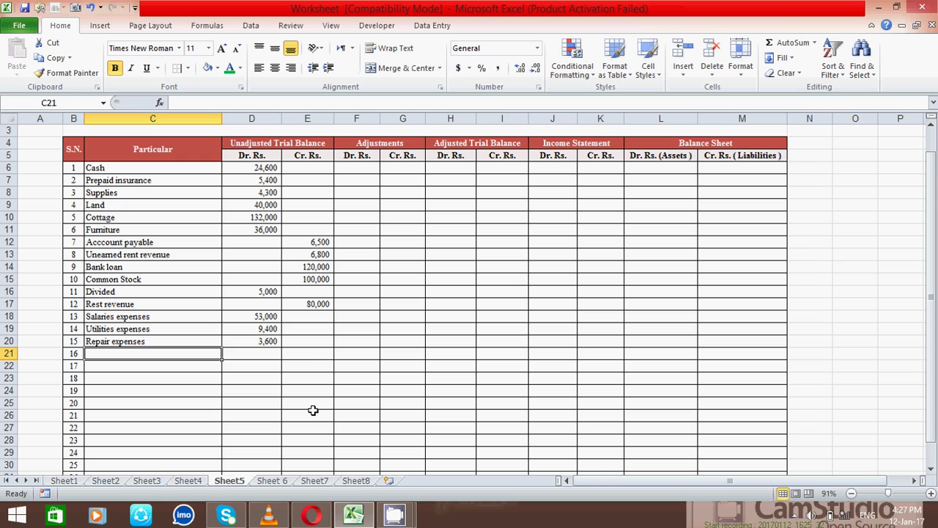
left_click_drag(357, 169, 398, 354)
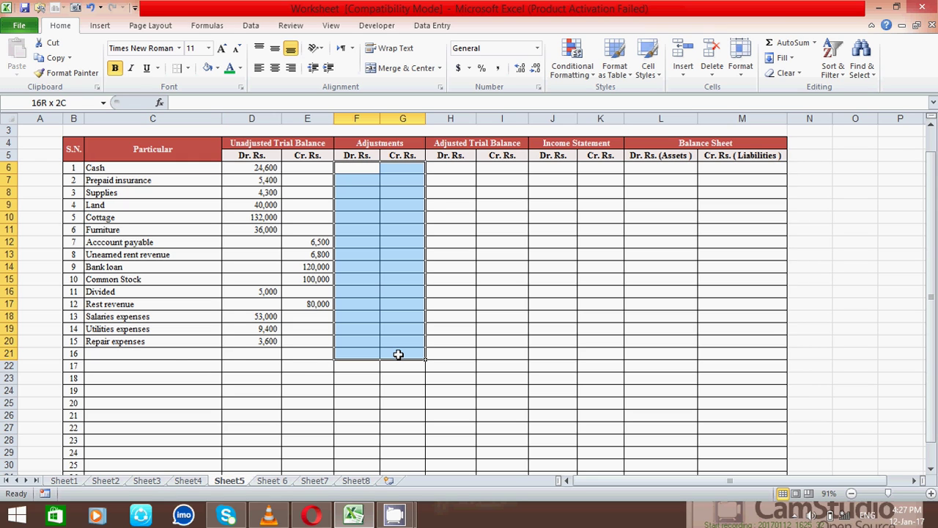
left_click(176, 353)
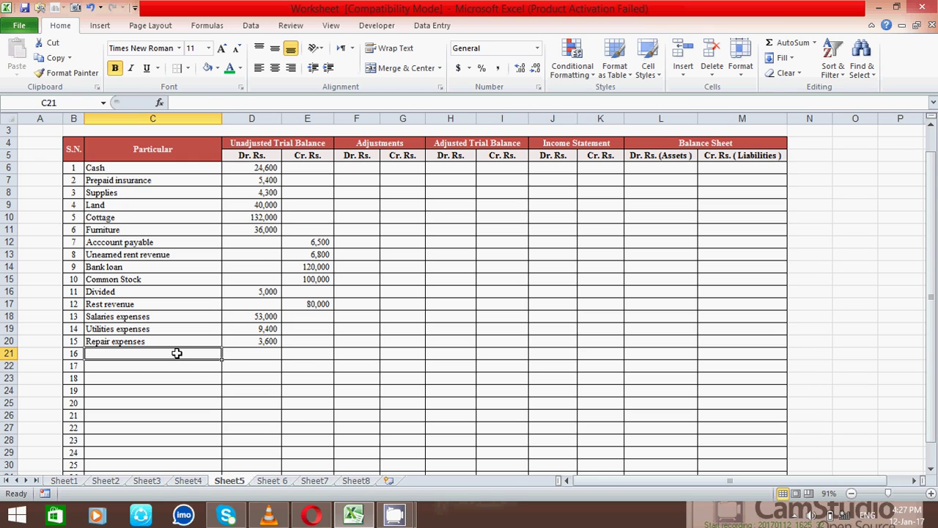
type("Adjustments:")
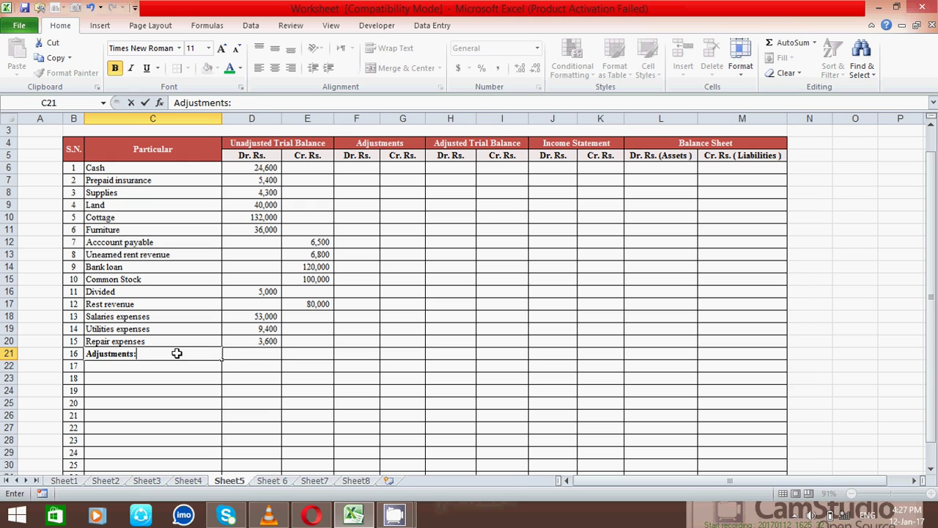
key("Return")
On Sheet 6, record the insurance adjustment: 450 as debit for Insurance expenses in F22 and 450 as credit for Prepaid insurance in G7
left_click(271, 481)
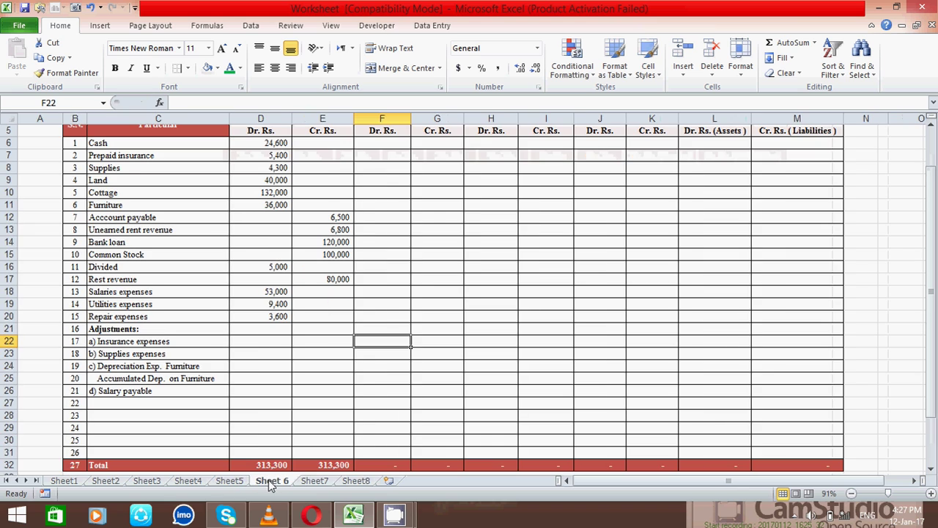
left_click(322, 354)
left_click(336, 330)
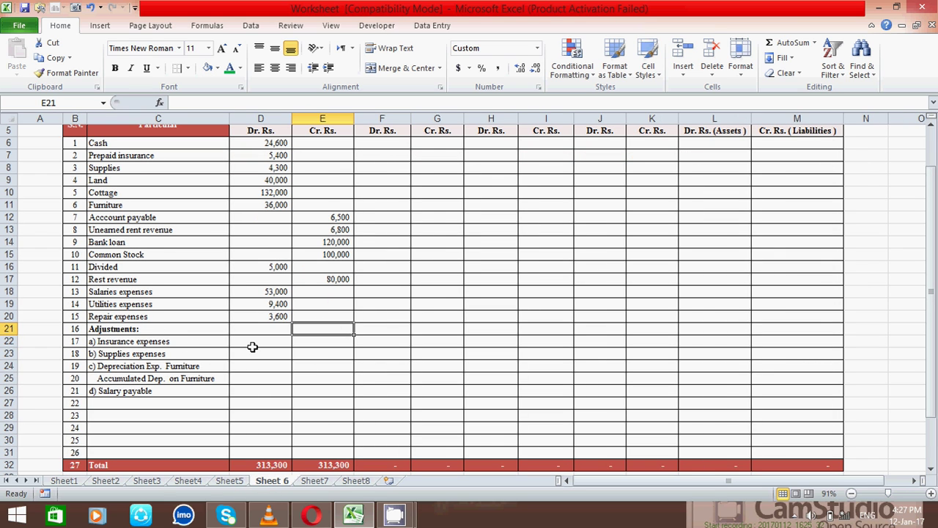
left_click(321, 343)
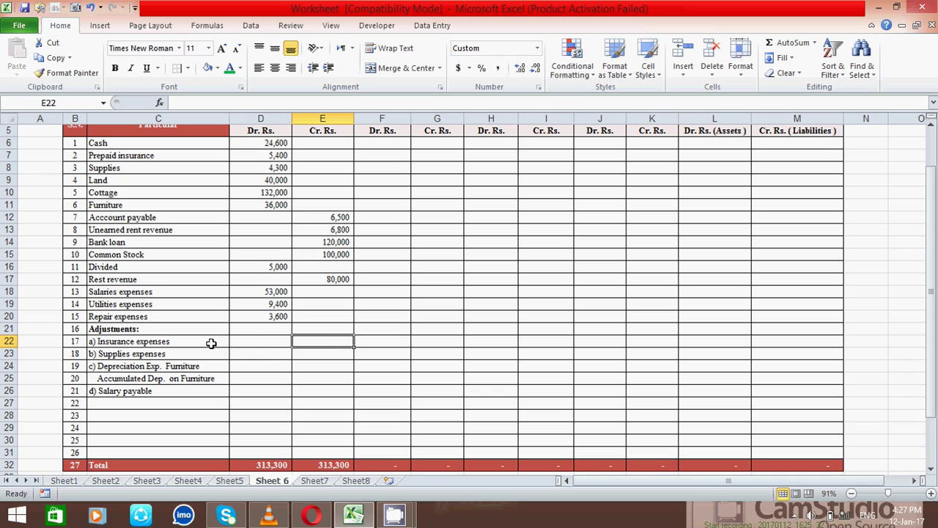
left_click(390, 342)
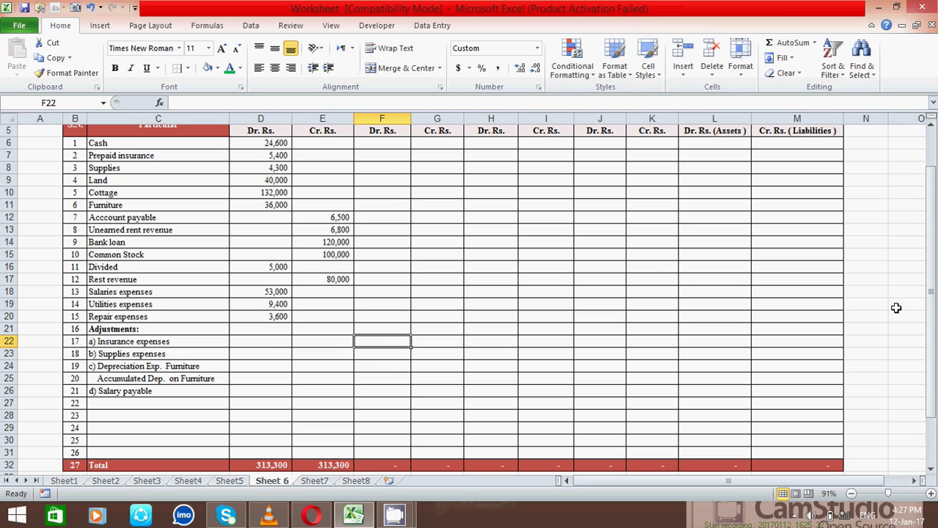
left_click_drag(933, 332, 933, 330)
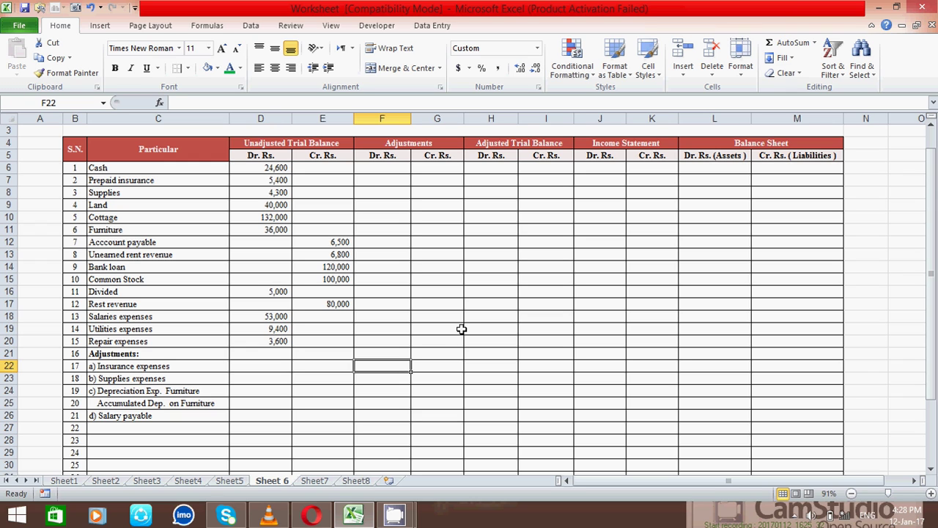
type("450")
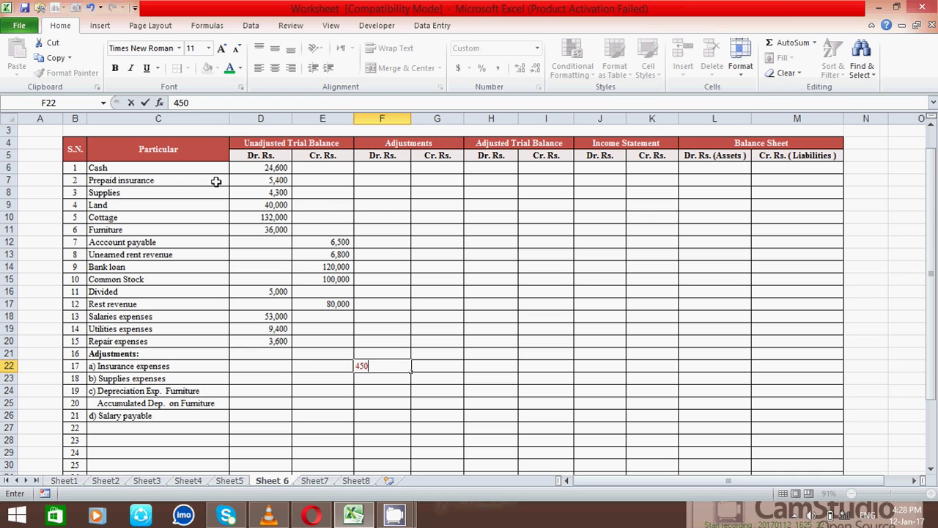
left_click(441, 181)
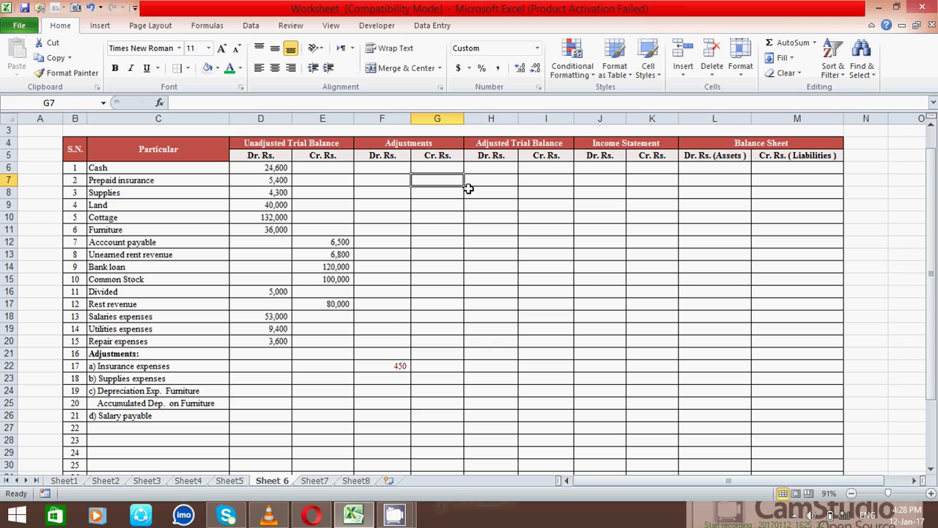
type("450")
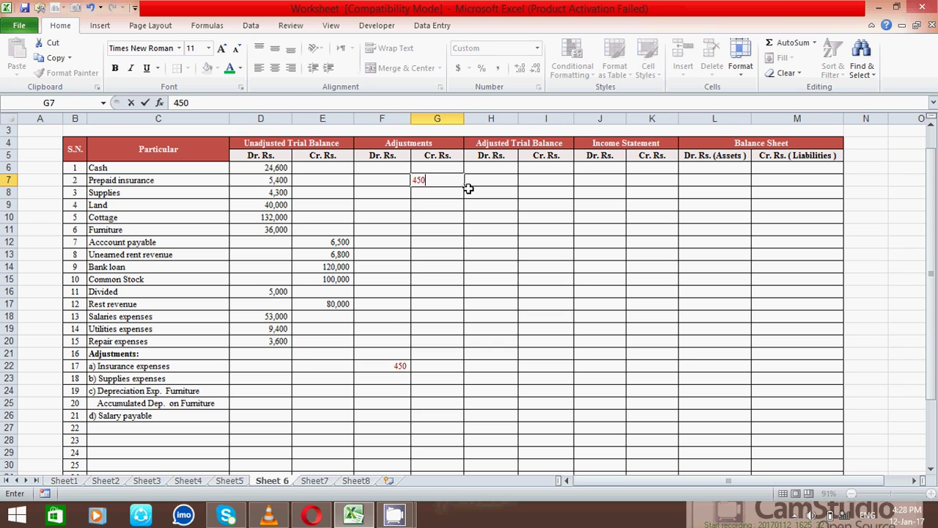
key("Return")
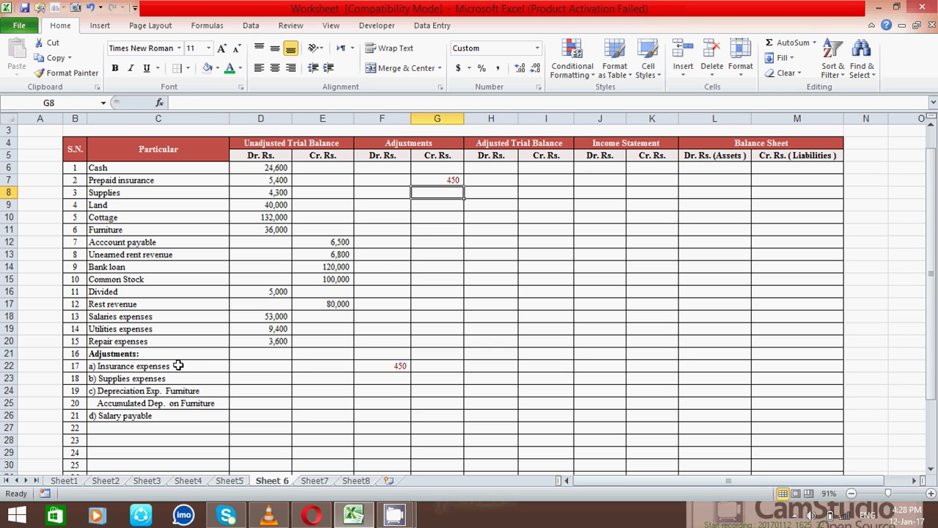
Record the supplies adjustment: 360 as debit for Supplies expenses in F23 and 360 as credit for Supplies in G8
left_click(404, 380)
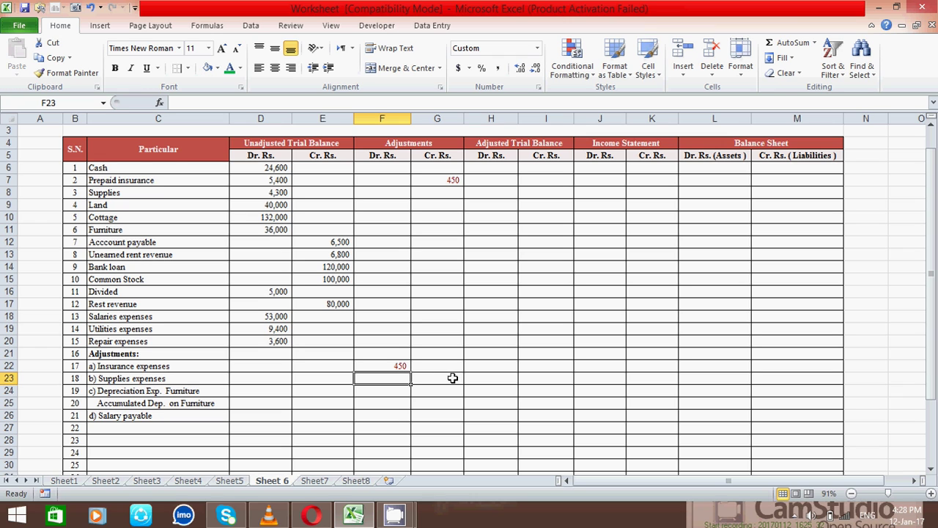
type("360")
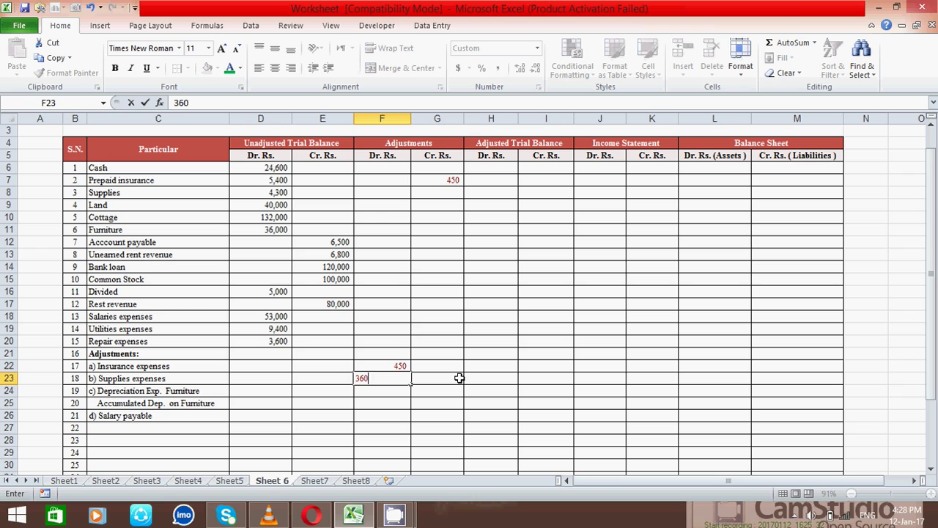
key("Return")
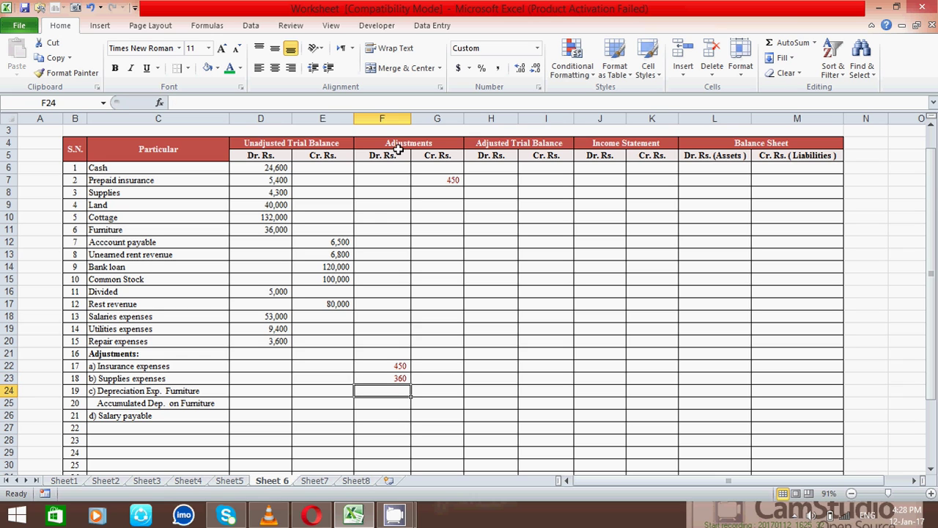
left_click(455, 192)
type("360")
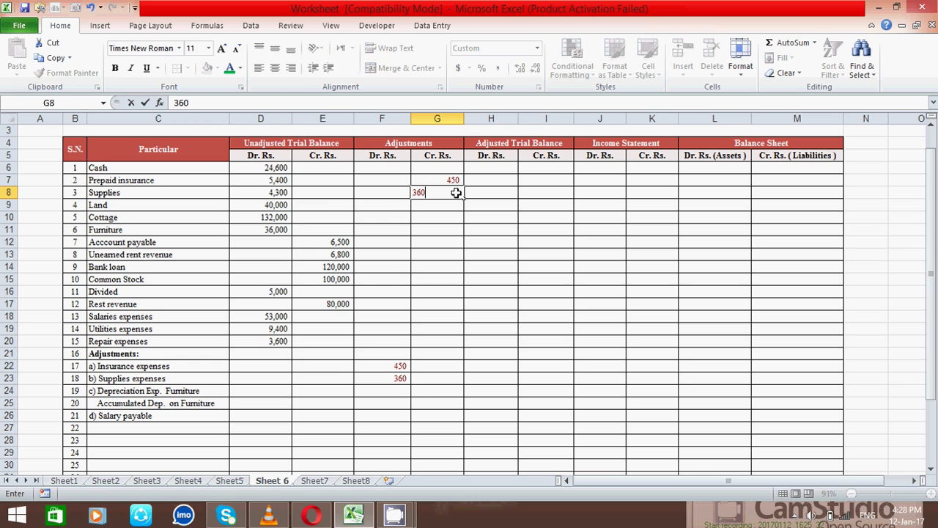
key("Return")
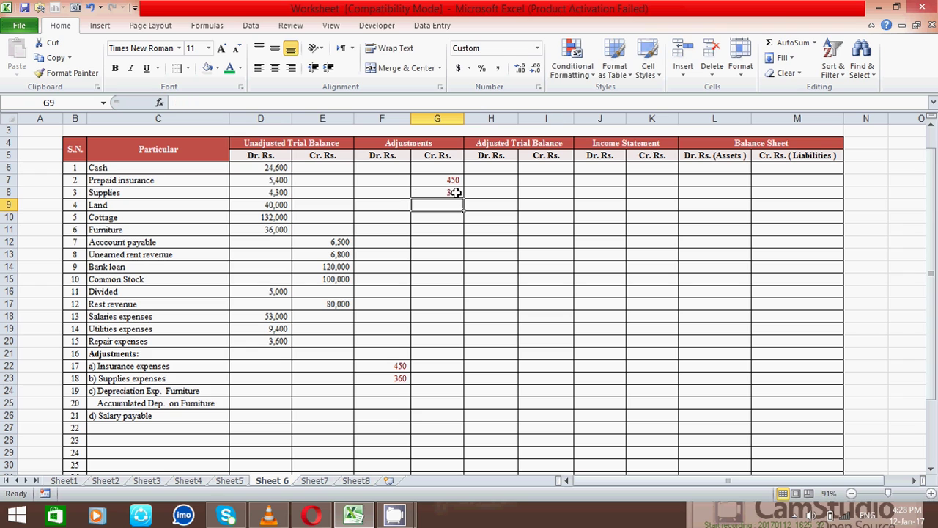
Record the furniture depreciation: 3600 as debit for the depreciation expense in F24 and 3600 as credit for accumulated depreciation in G25
left_click(389, 389)
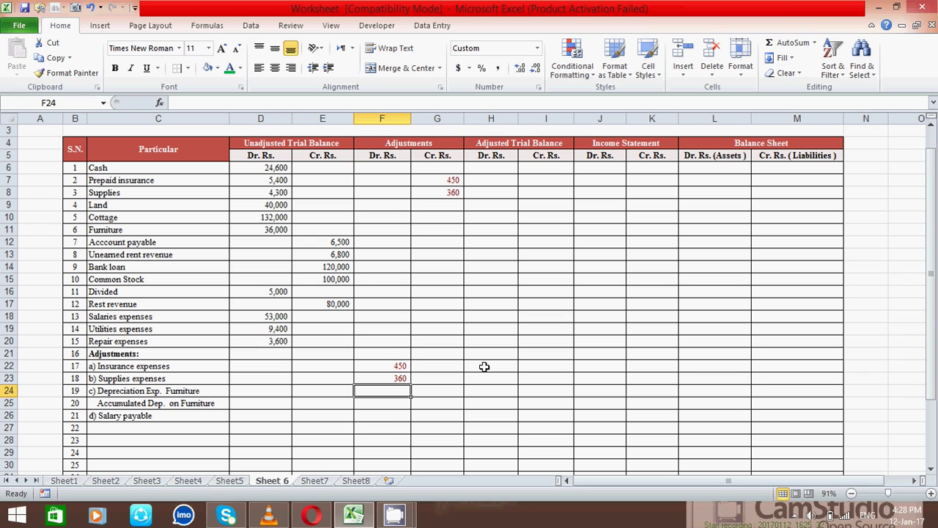
type("3600")
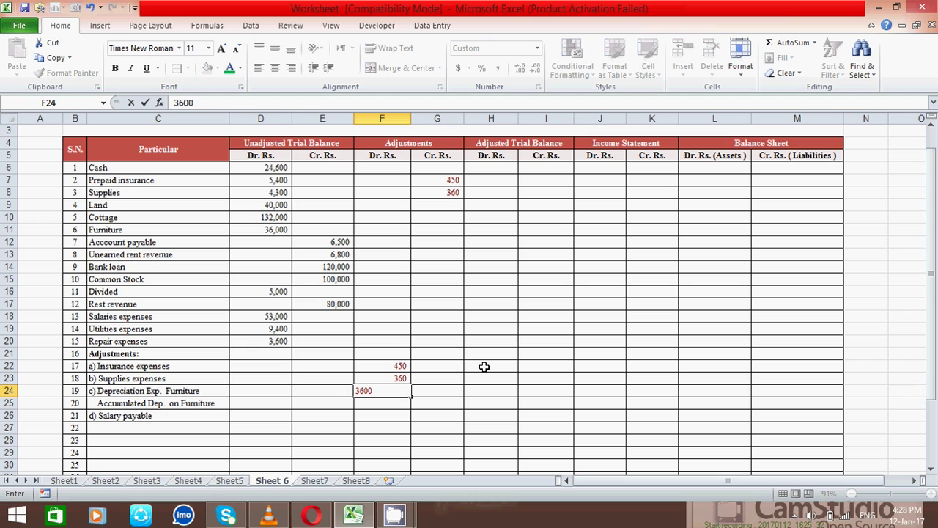
key("Return")
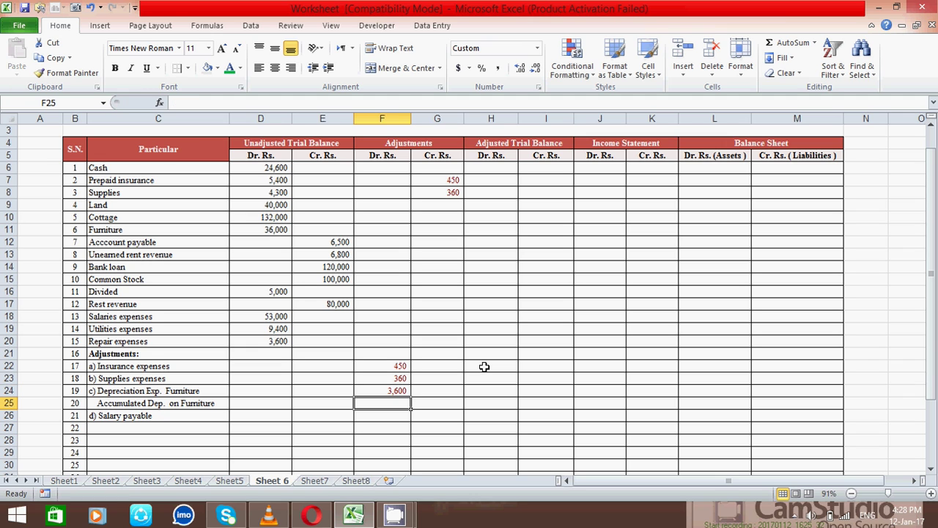
left_click(436, 404)
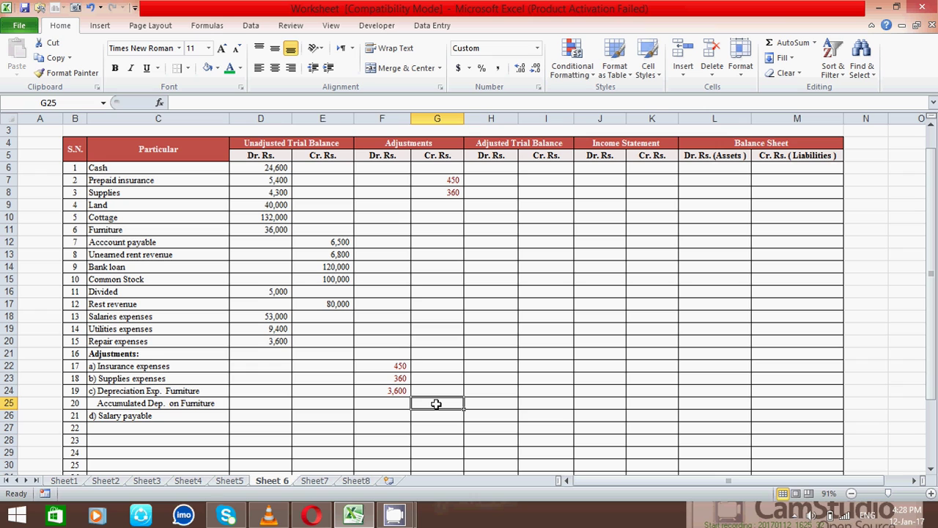
type("3600")
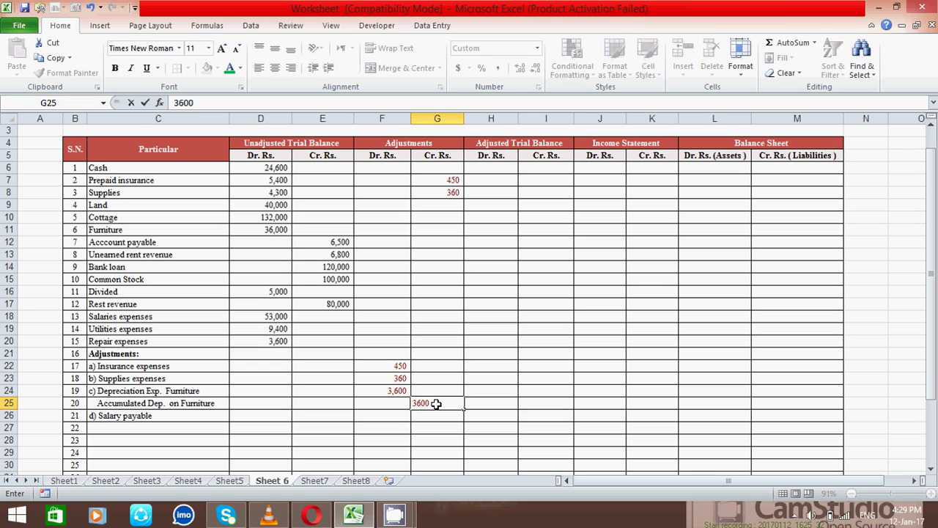
key("Return")
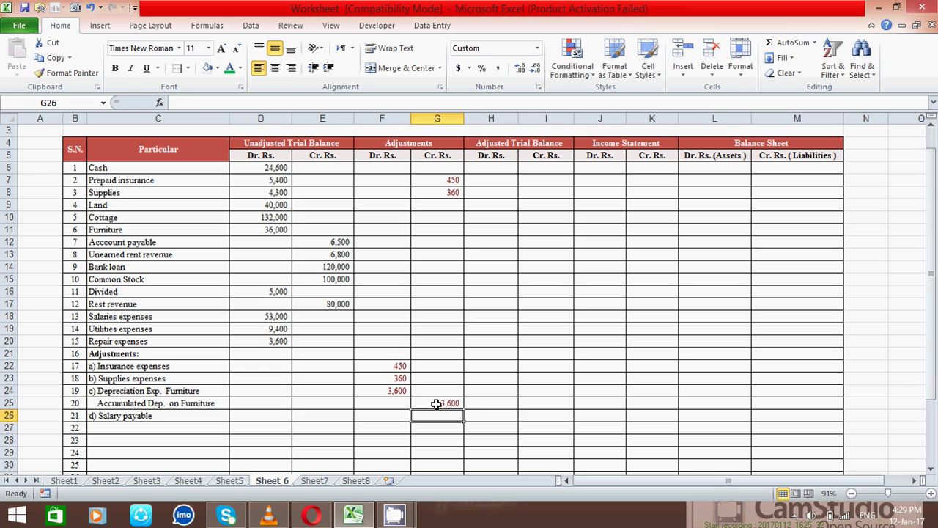
Record the salary adjustment: 1000 as credit for Salary payable in G26 and 1000 as debit for Salaries expenses in F18
left_click(392, 415)
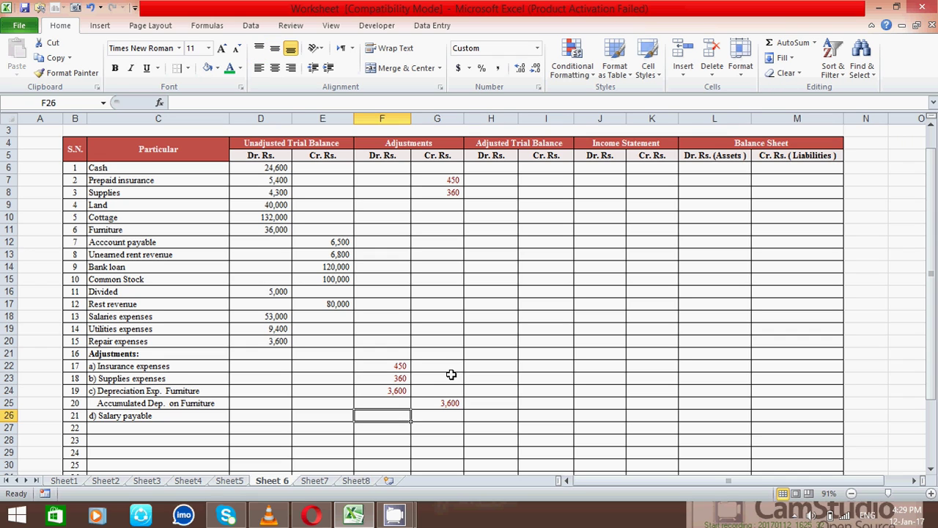
left_click(435, 418)
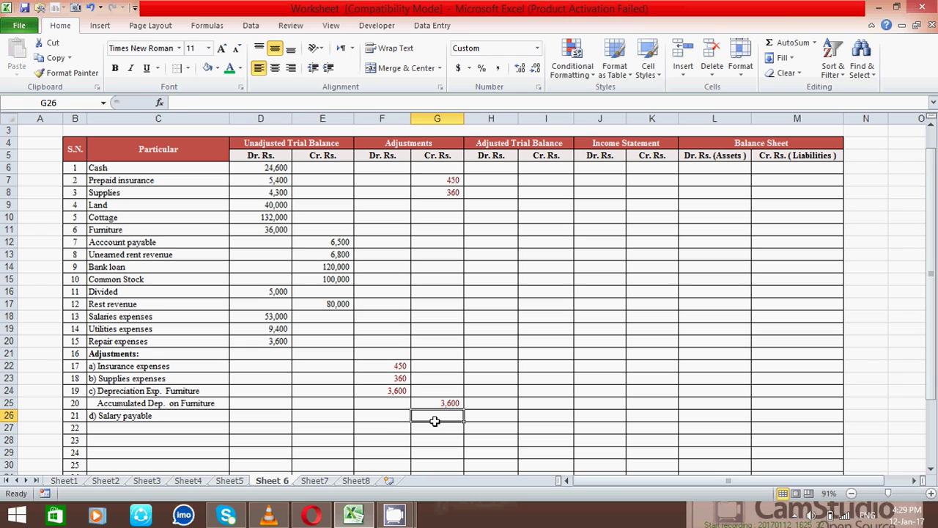
type("1000")
key("Return")
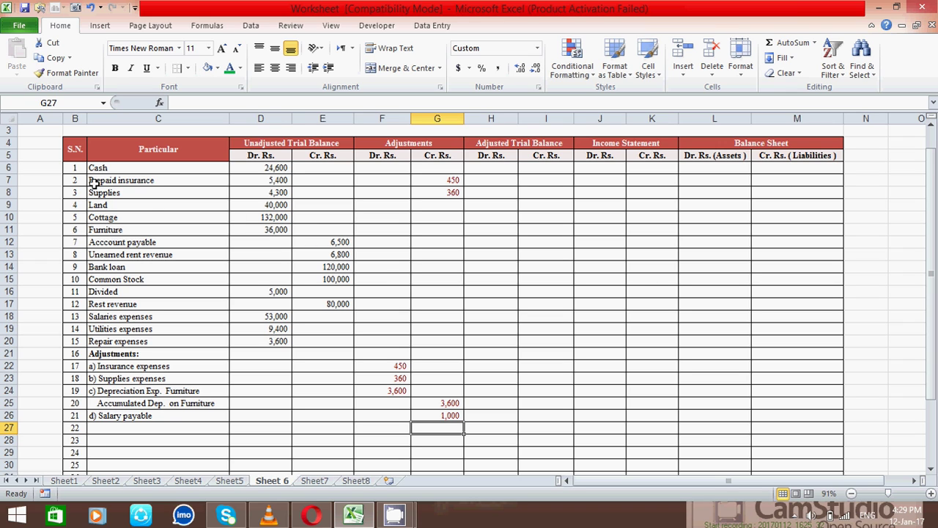
left_click(151, 320)
left_click(389, 316)
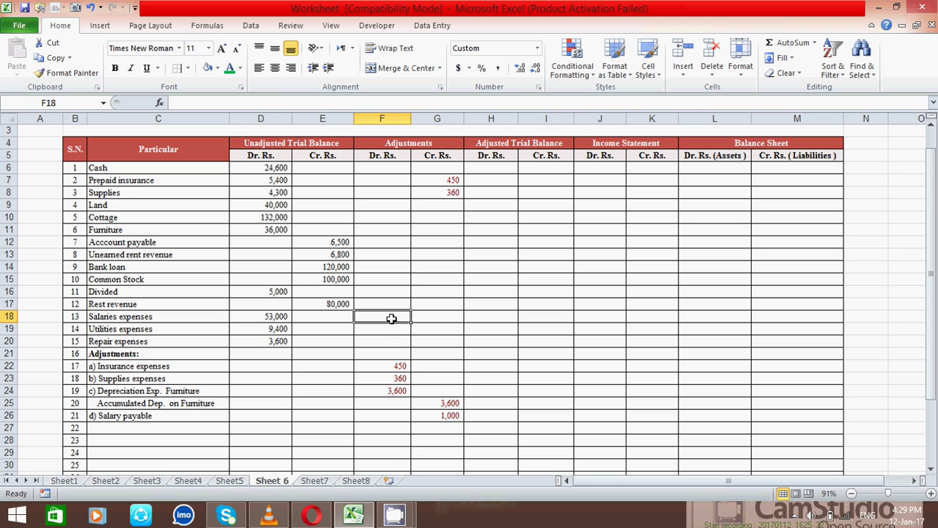
type("1000")
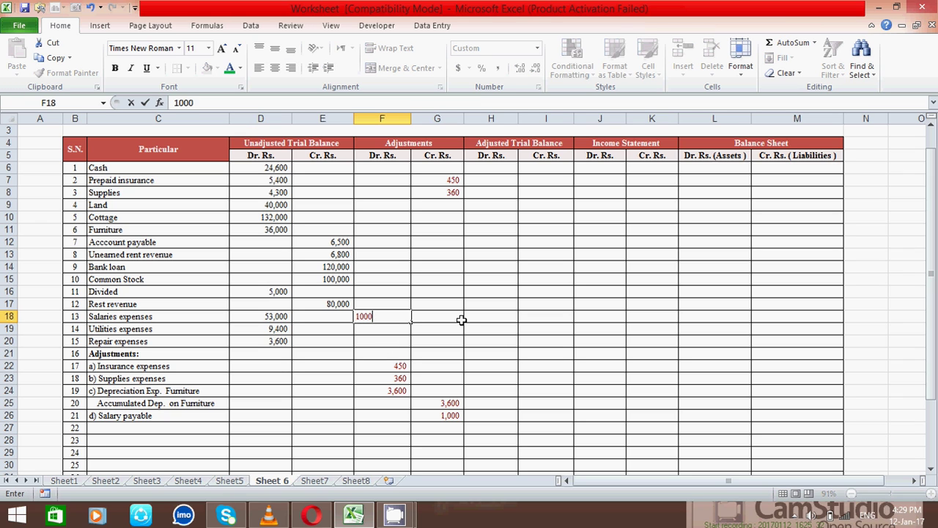
key("Return")
left_click(599, 328)
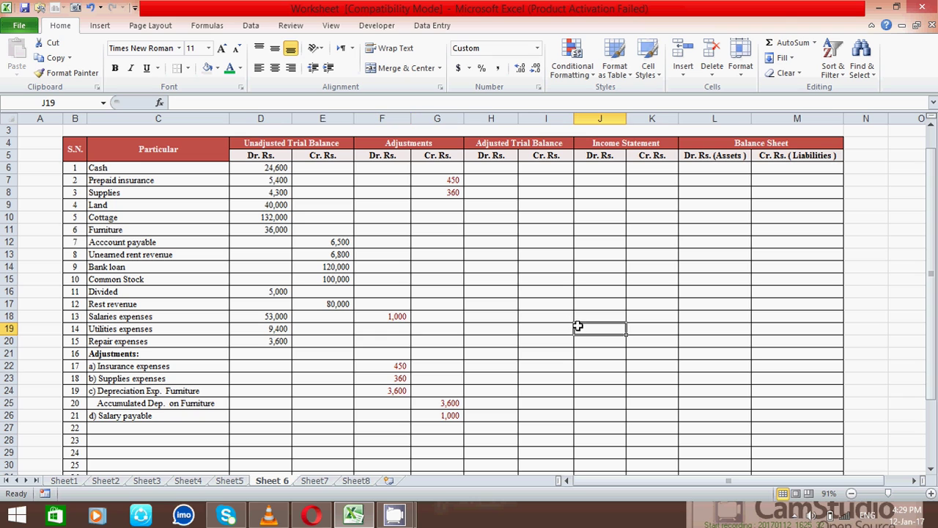
Check the debit and credit totals of the unadjusted trial balance and the adjustments in row 32
left_click_drag(930, 244, 931, 254)
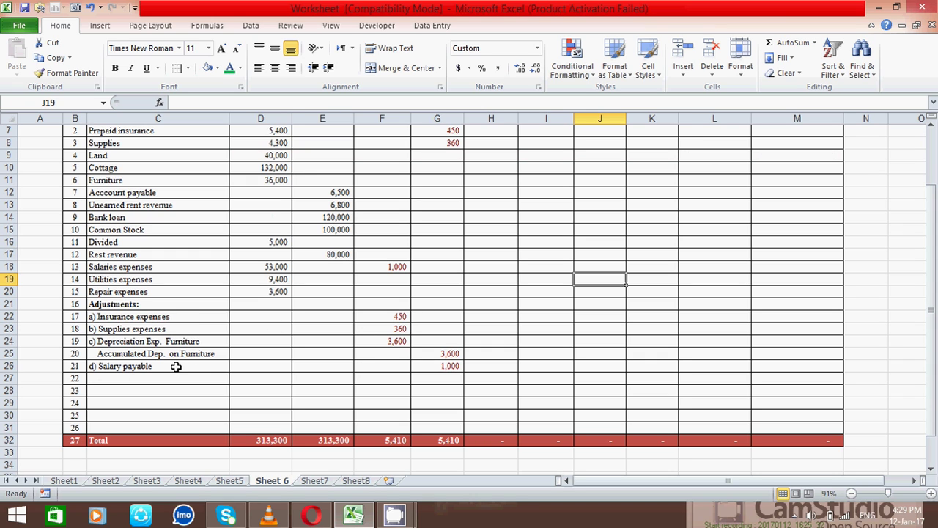
left_click(567, 329)
left_click(266, 443)
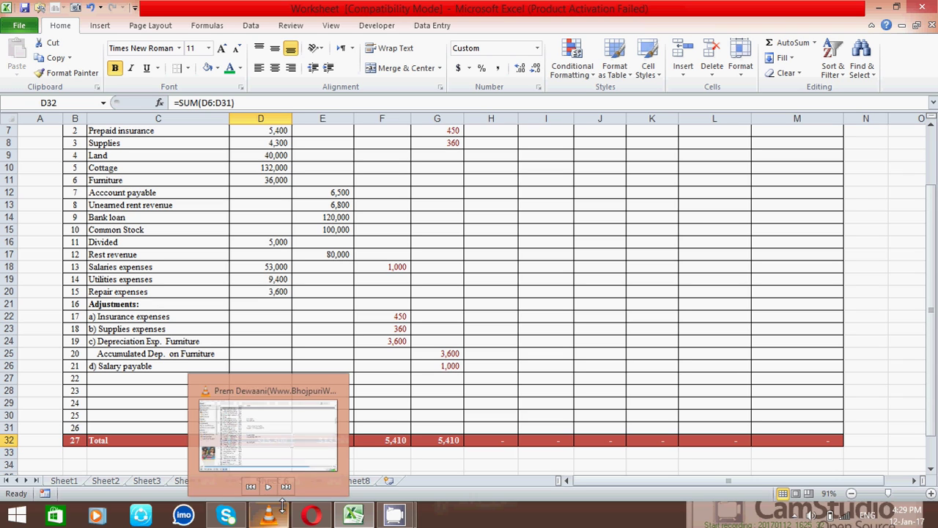
left_click_drag(934, 245, 934, 220)
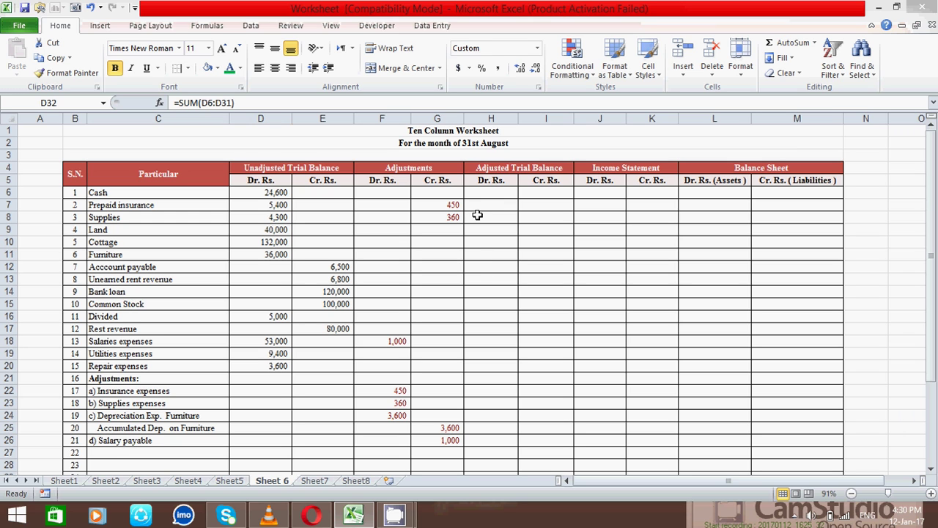
key("F2")
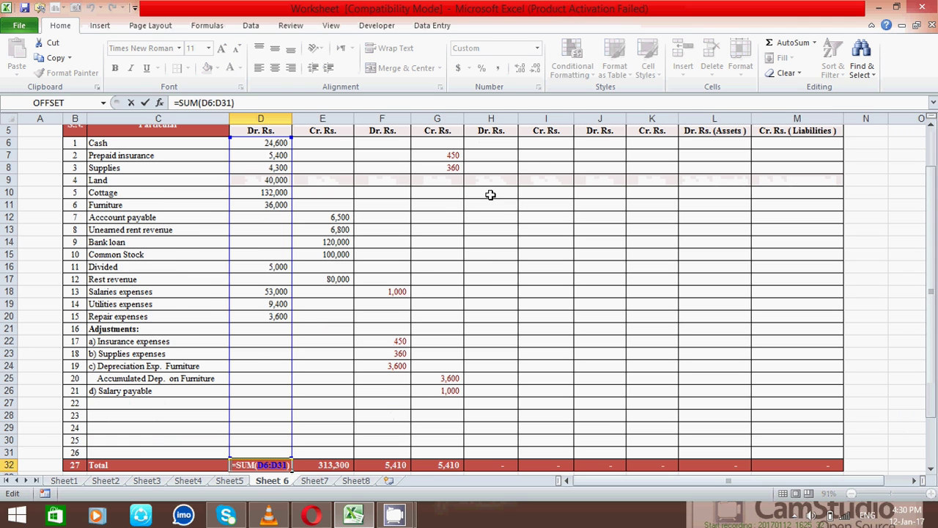
type("=")
left_click(503, 146)
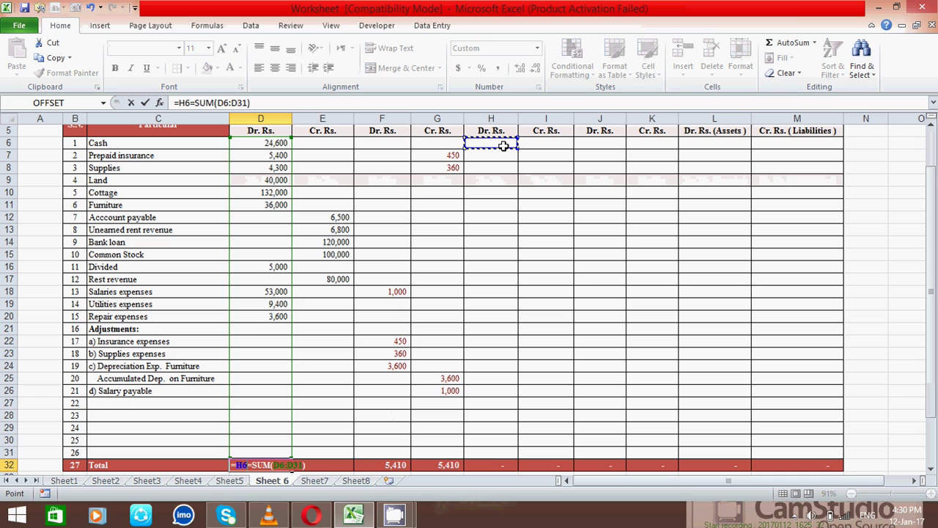
key("BackSpace")
key("BackSpace")
key("BackSpace")
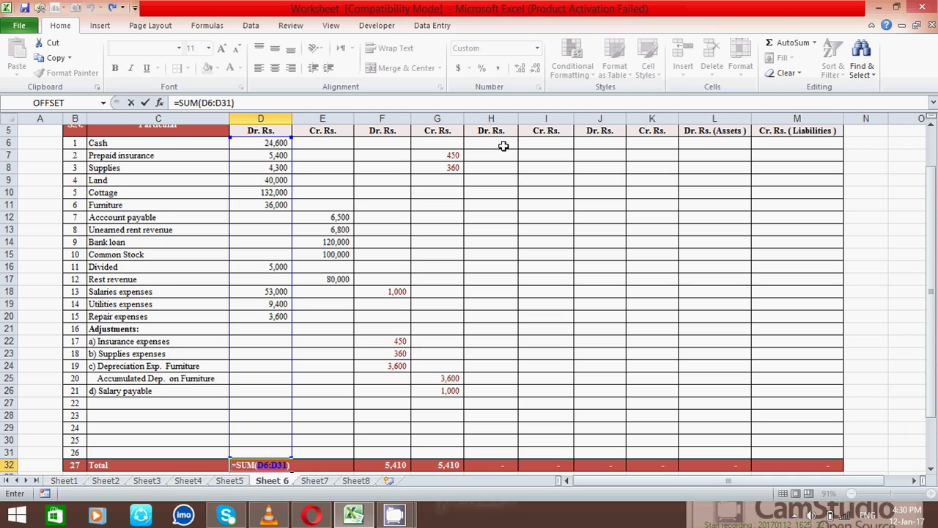
key("Return")
In H6, the adjusted trial balance debit for Cash, start an IF formula containing D6-E6+F6-G6
left_click_drag(932, 217, 932, 207)
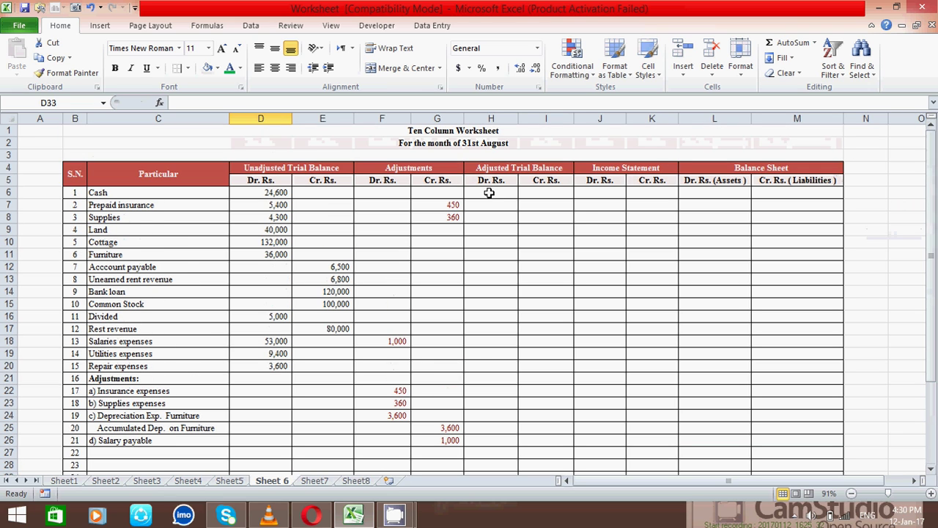
left_click(491, 194)
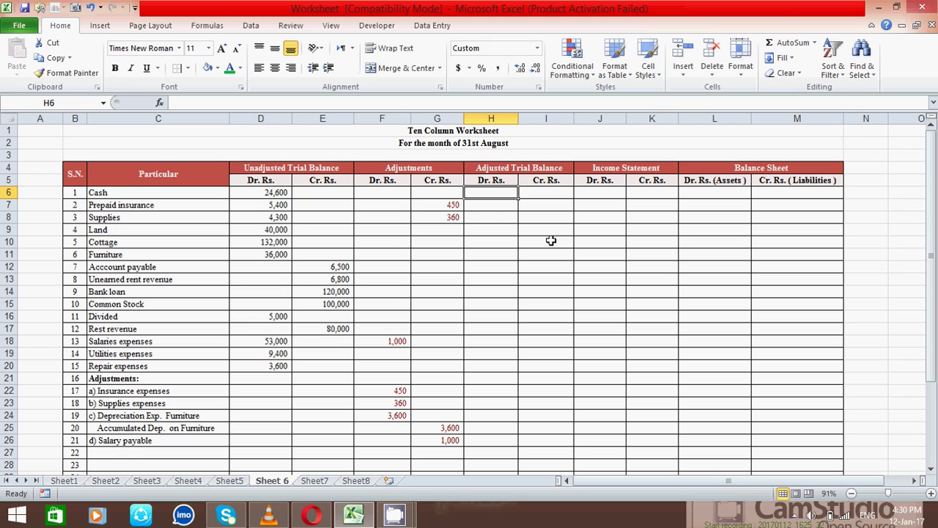
type("=")
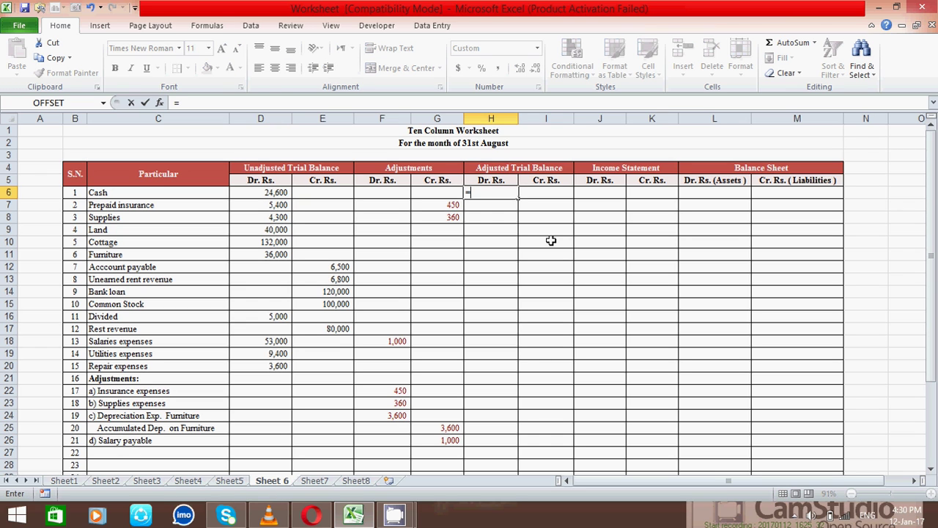
type("if")
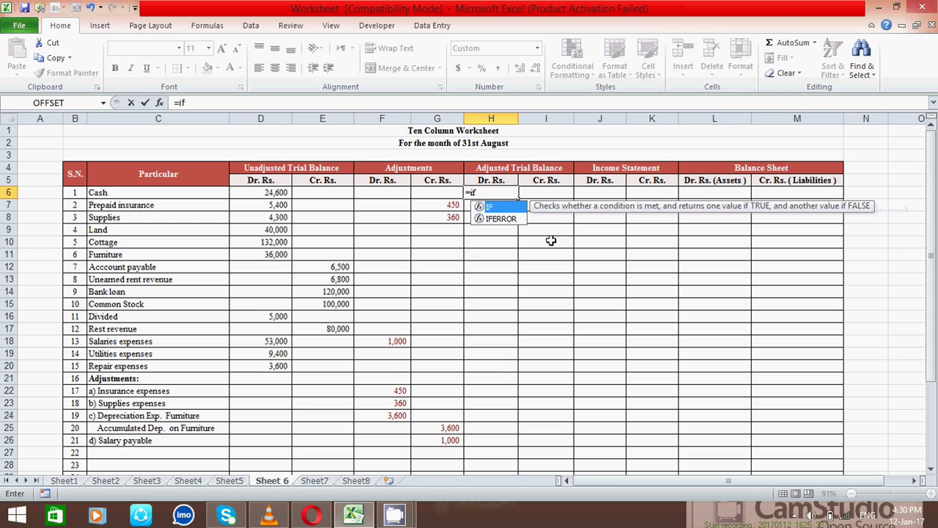
type("(")
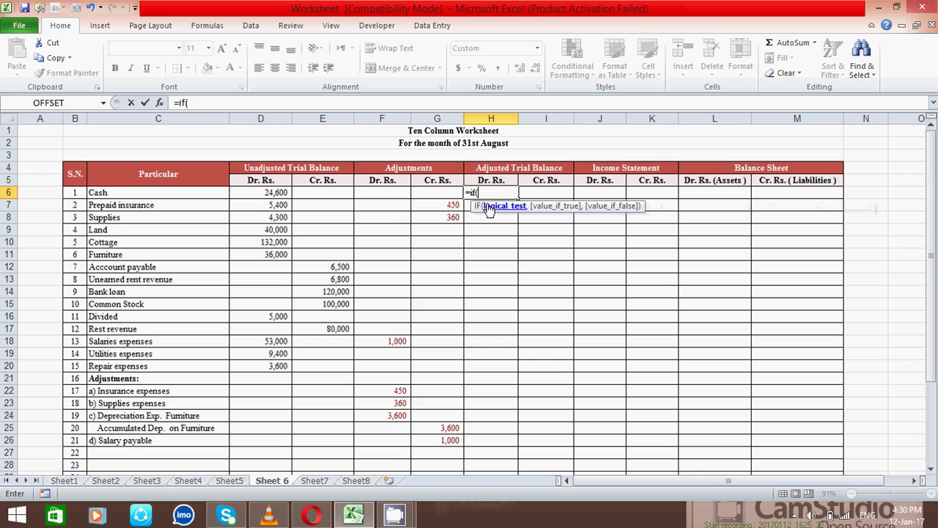
left_click(271, 193)
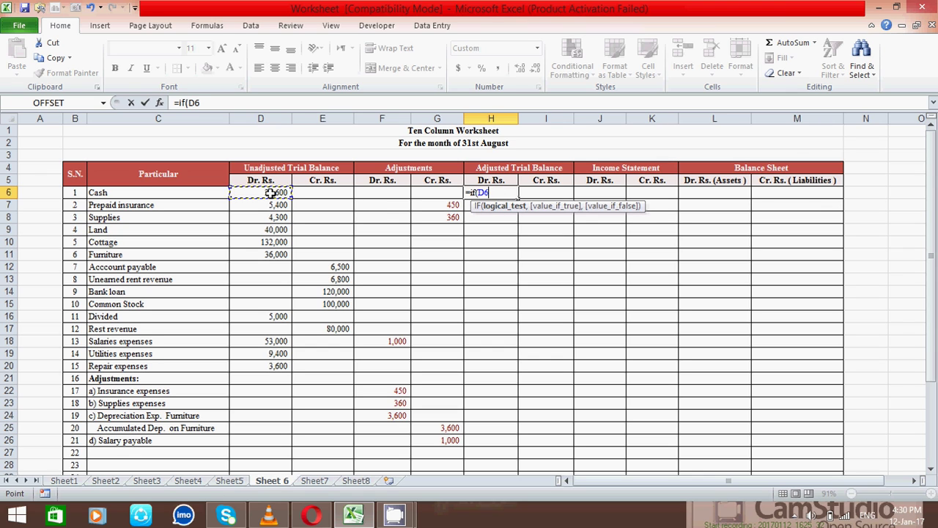
type("-")
left_click(322, 193)
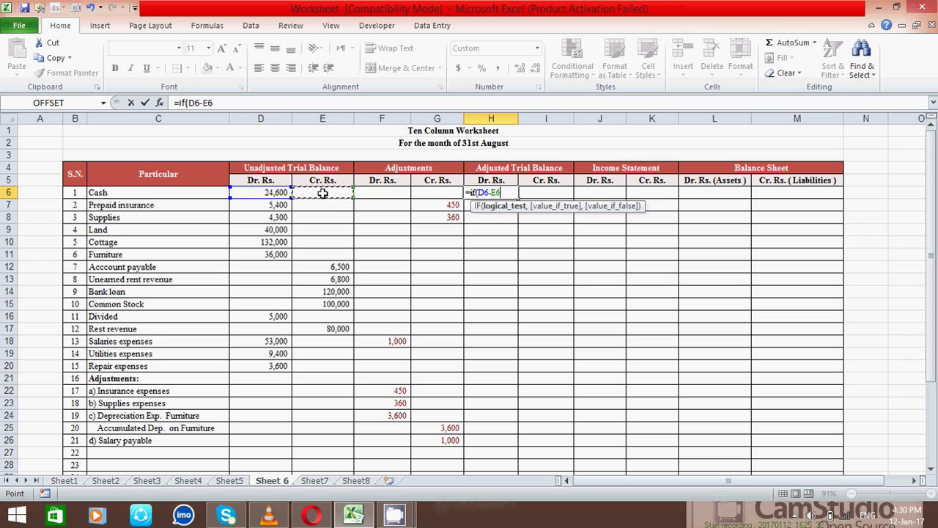
type("+")
left_click(379, 194)
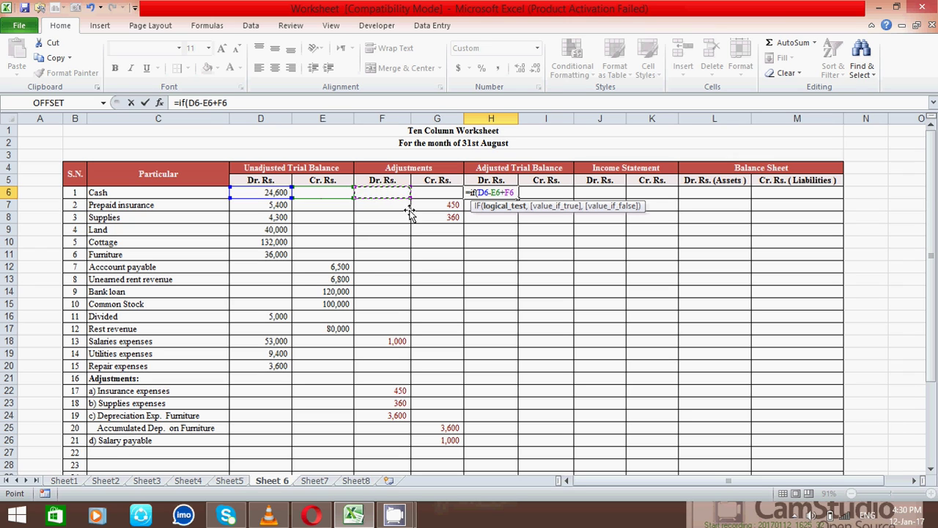
type("-")
left_click(436, 193)
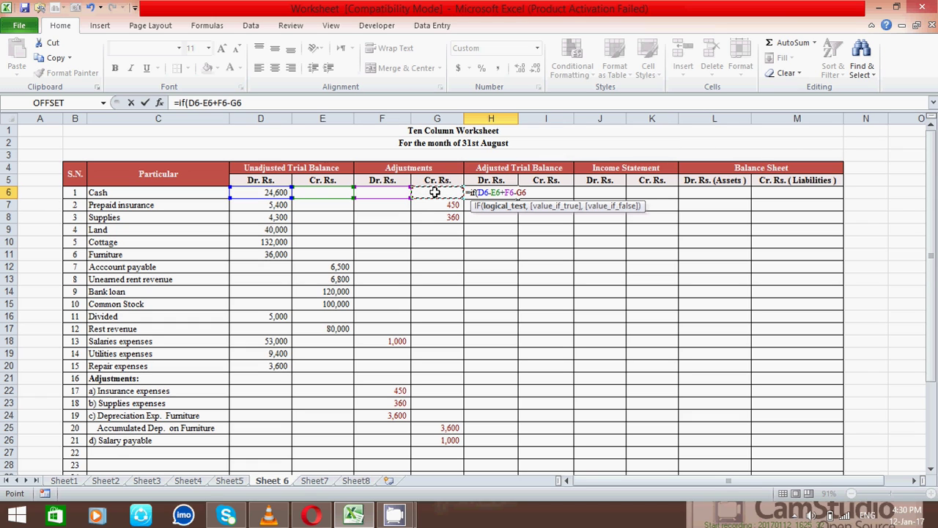
type(")")
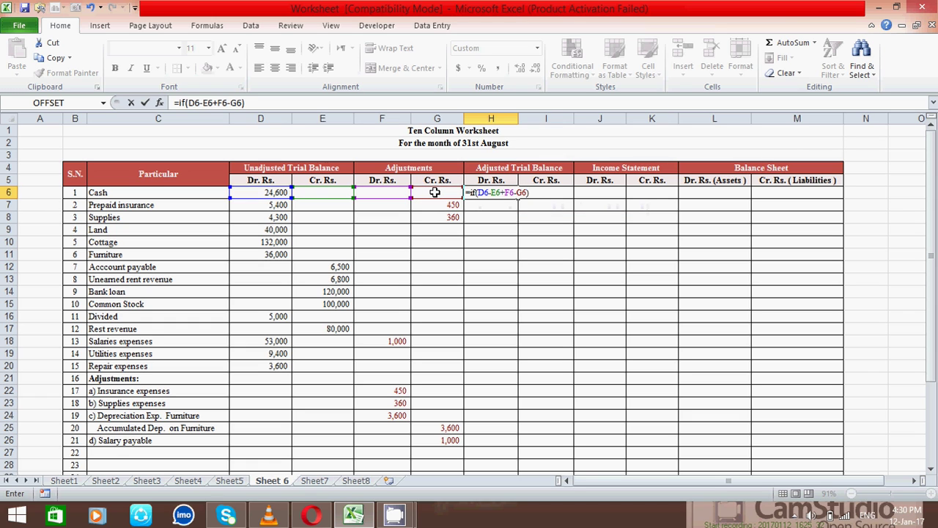
Enclose D6-E6+F6-G6 in its own parentheses and complete the logical test in H6 as >0
left_click(474, 193)
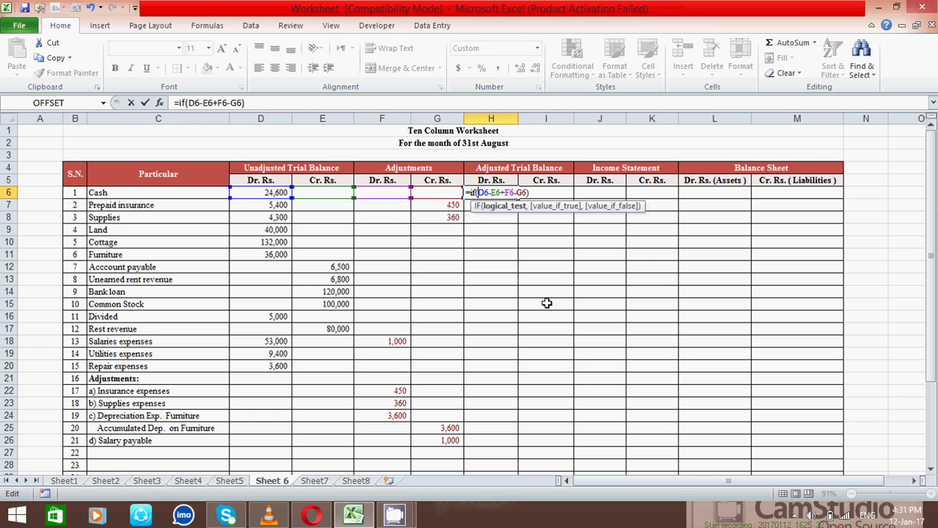
type("(")
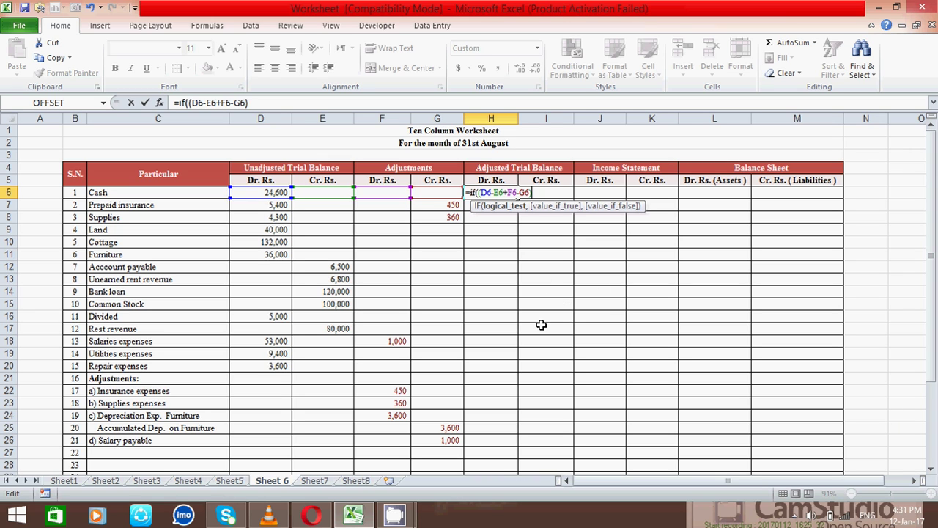
type(">0,")
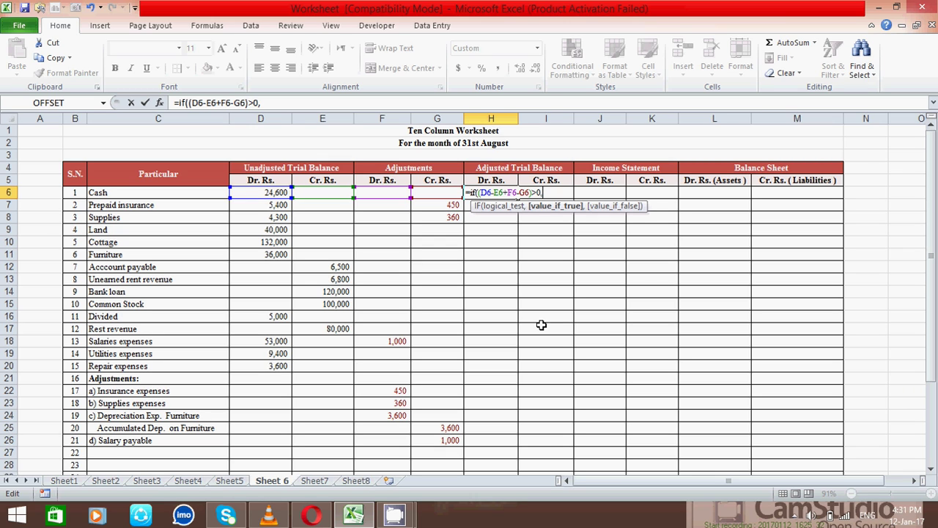
Finish the H6 formula so it returns (D6-E6+F6-G6) when true and an empty string "" when false
type("(")
left_click(271, 192)
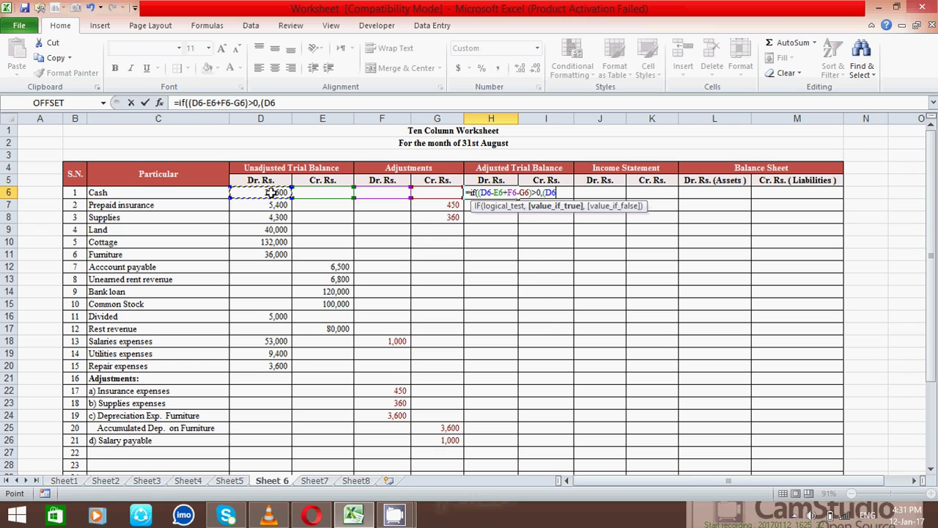
type("-")
left_click(339, 192)
type("+")
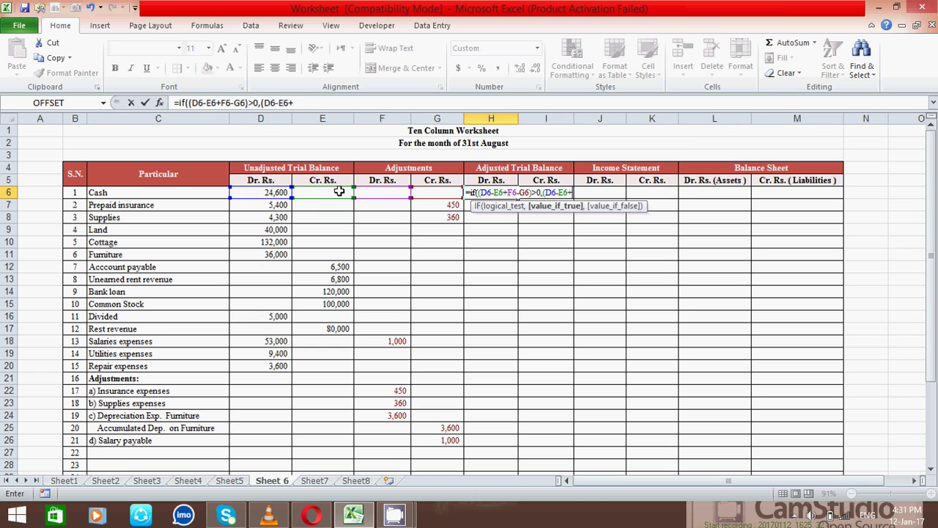
left_click(381, 193)
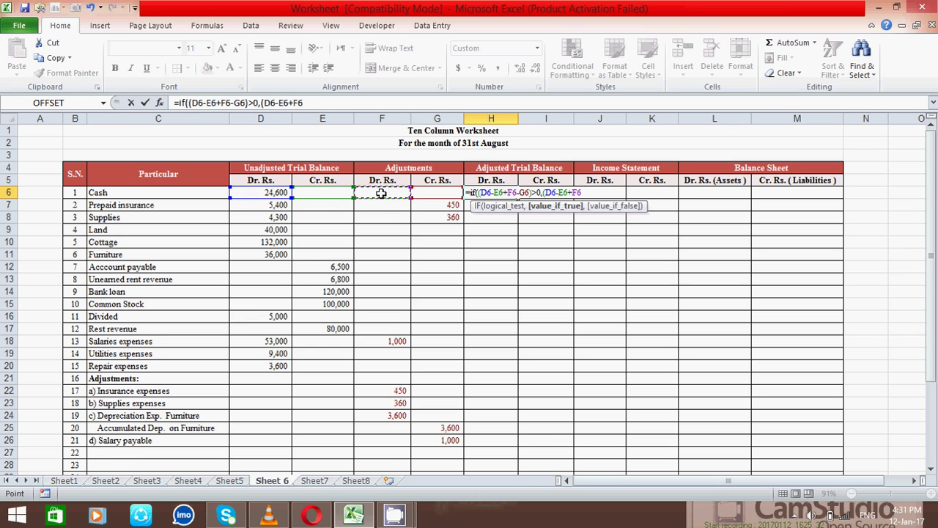
type("-")
left_click(433, 193)
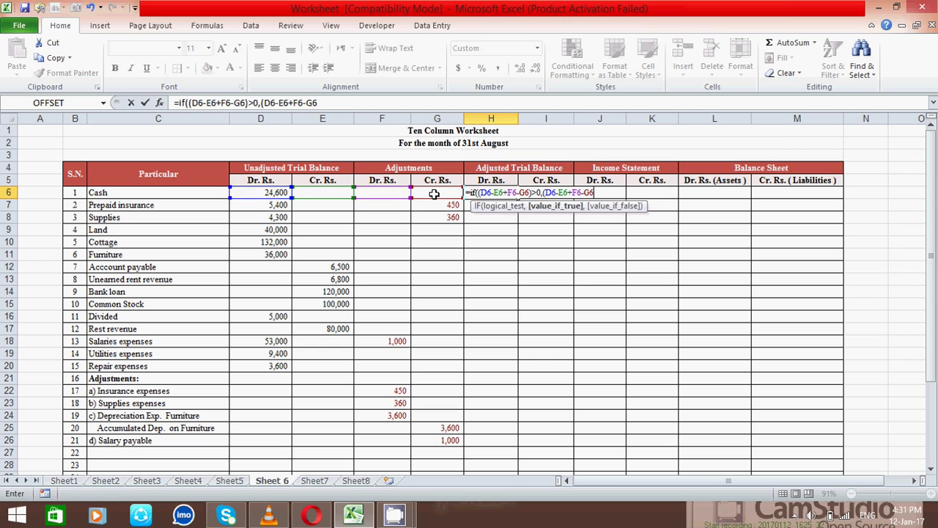
type("),")
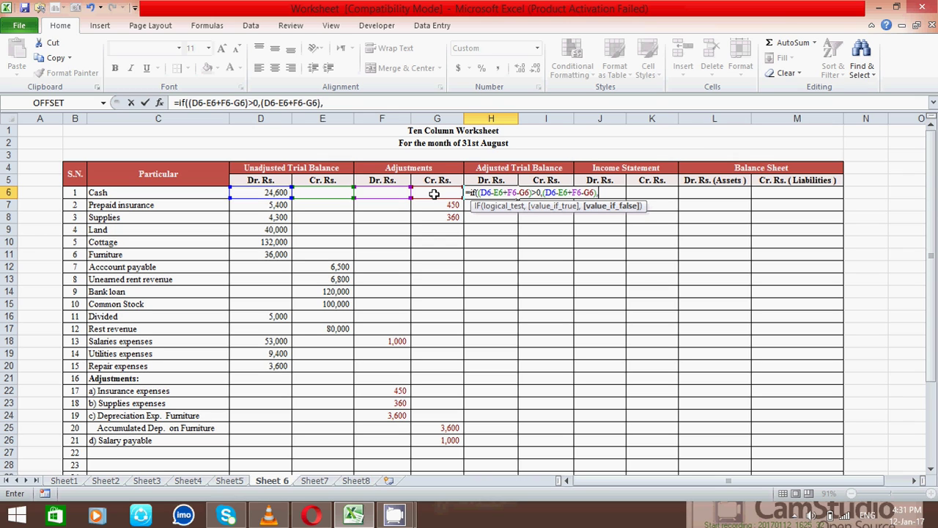
type("\"\"")
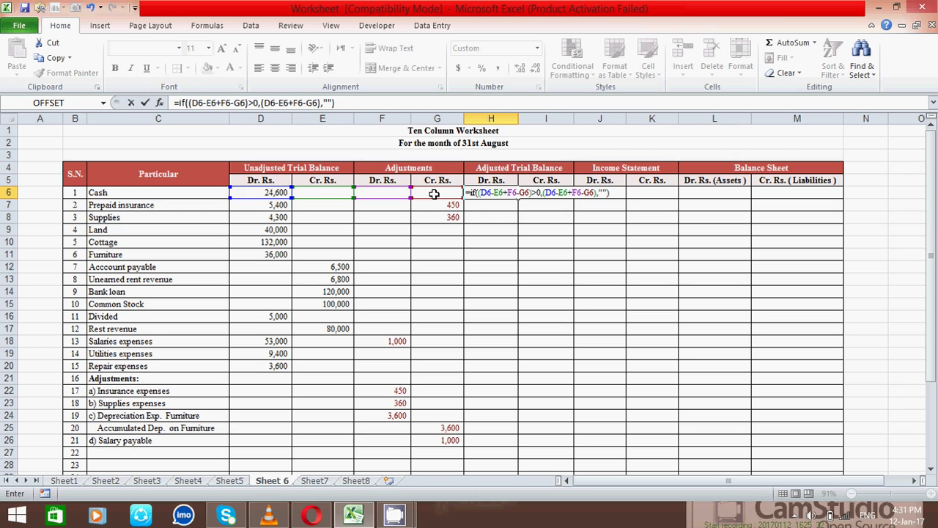
key("Return")
left_click(491, 192)
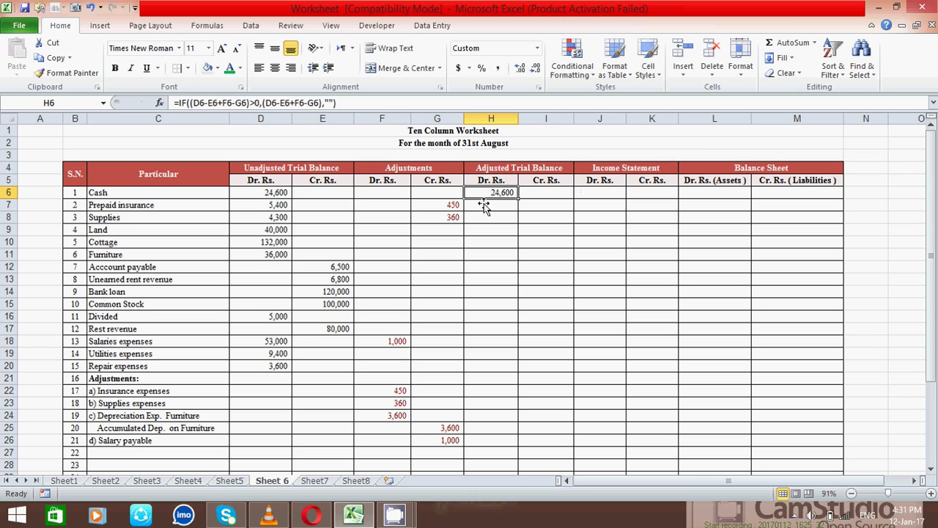
In I6, the adjusted trial balance credit for Cash, start an IF formula with the logical test (D6-E6+F6-G6)<0
left_click(543, 192)
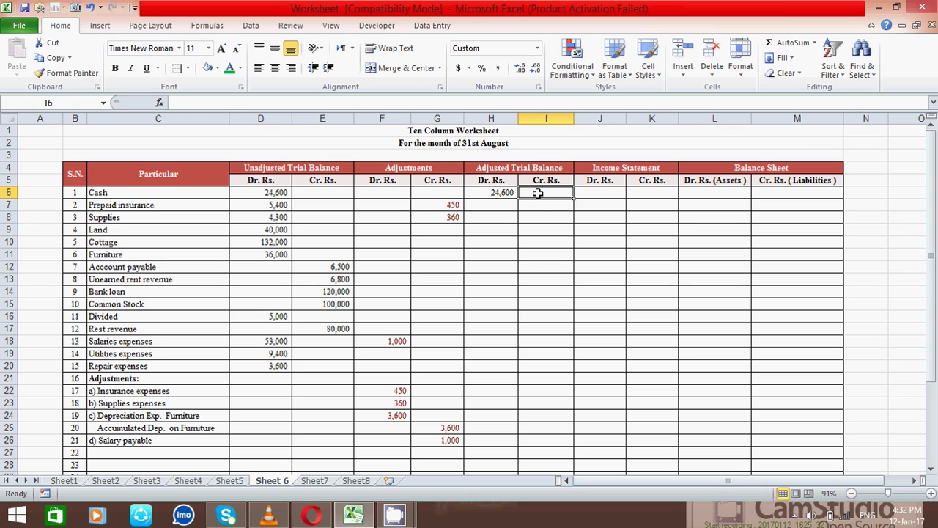
type("=")
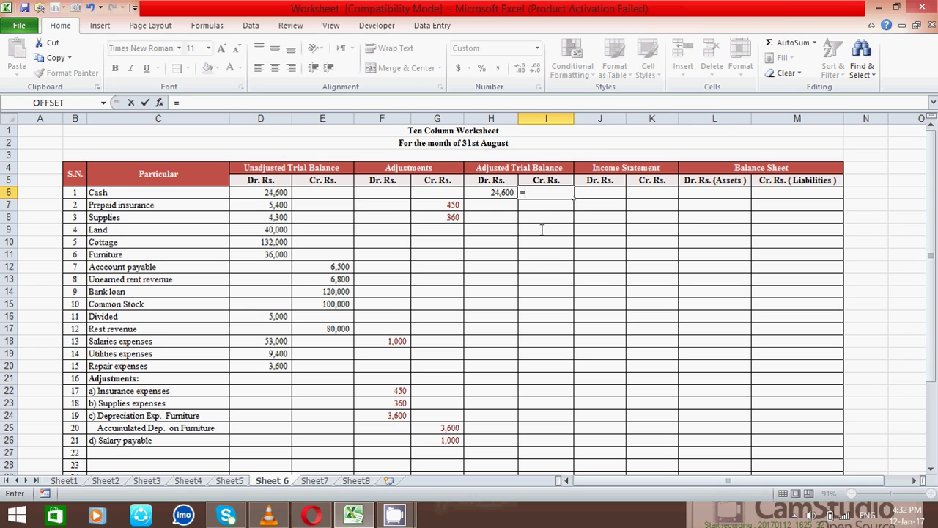
type("if")
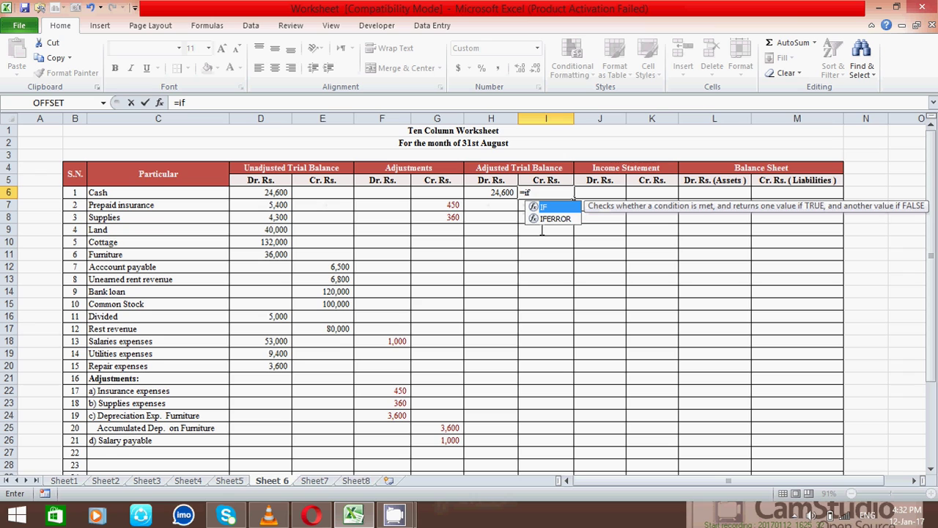
type("((")
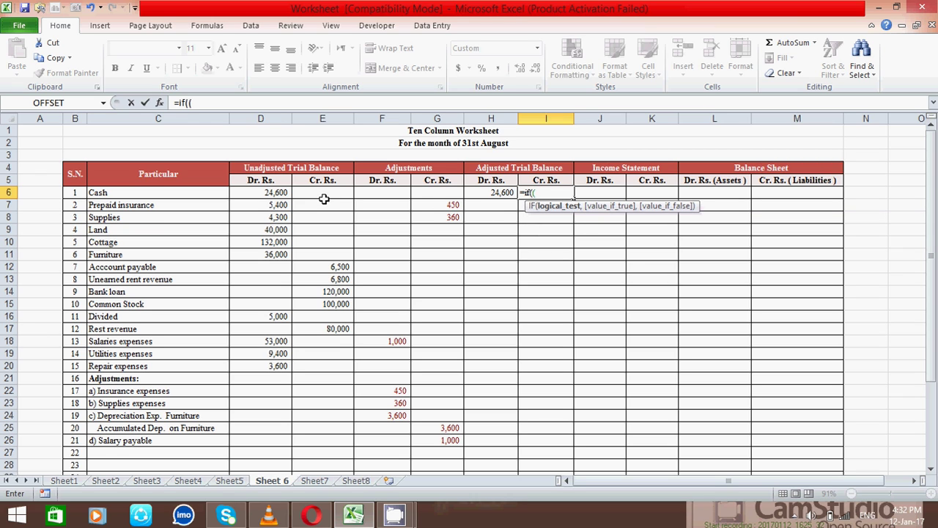
left_click(271, 193)
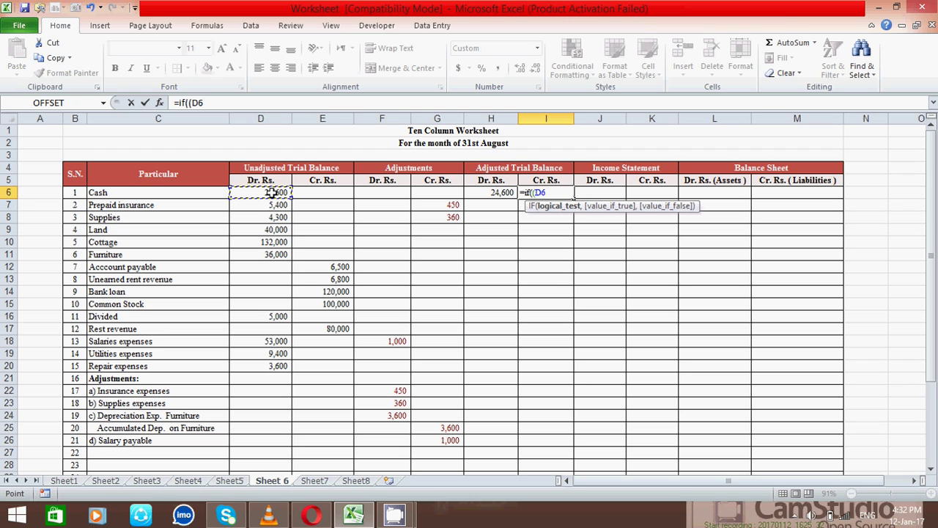
type("-")
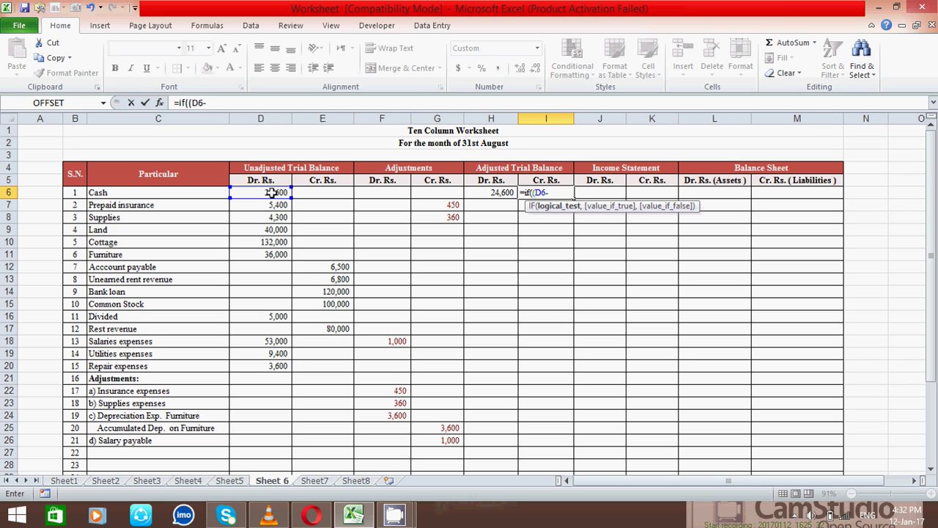
left_click(314, 191)
type("+")
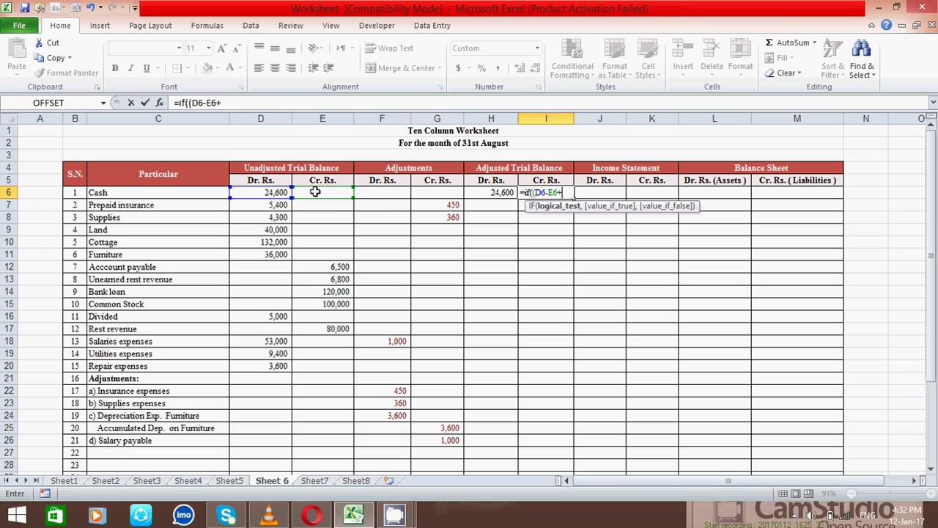
left_click(367, 193)
type("-")
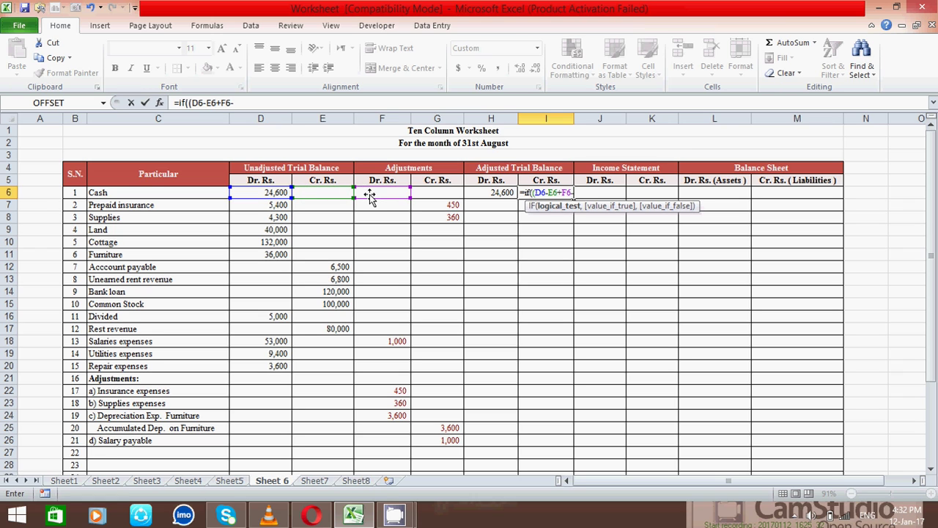
left_click(440, 190)
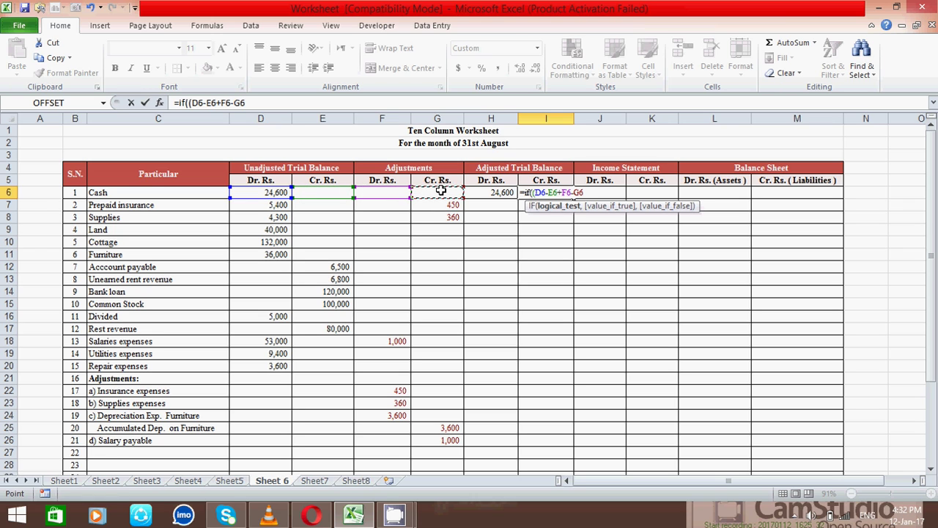
type(")<0,")
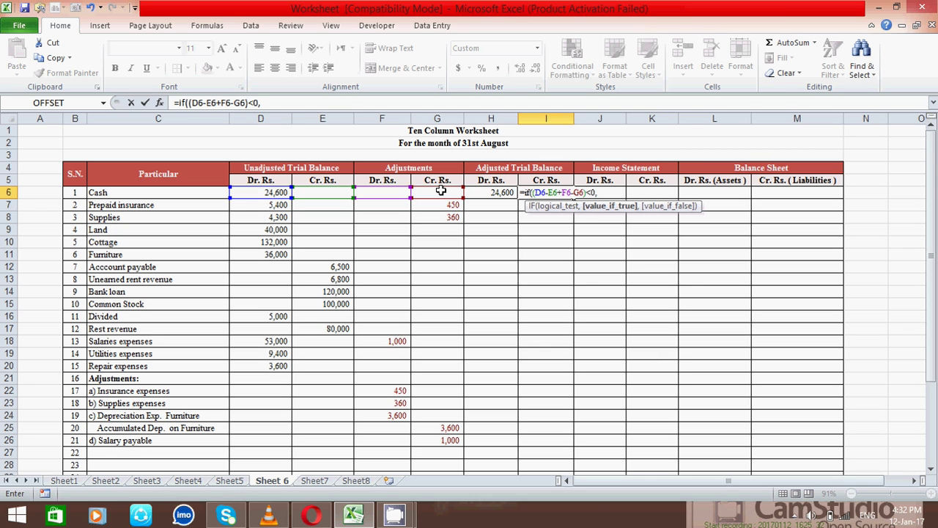
Finish the I6 formula so it returns -(D6-E6+F6-G6) when true and an empty string "" when false
type("-(")
left_click(275, 192)
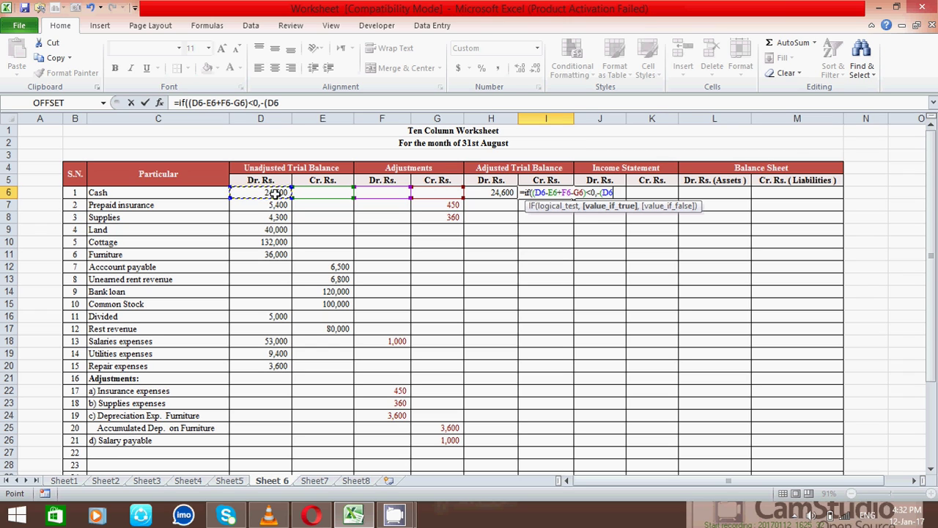
type("-")
left_click(310, 192)
type("+")
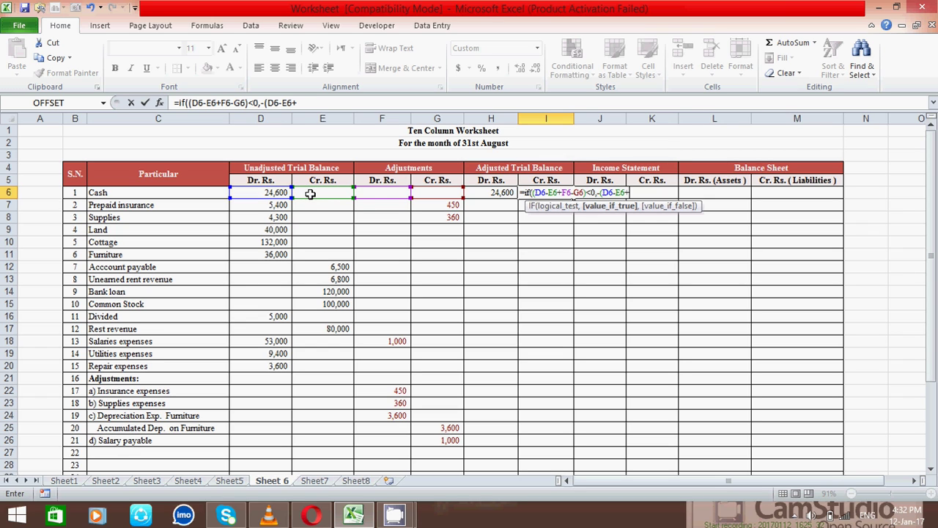
left_click(378, 192)
type("-")
left_click(445, 192)
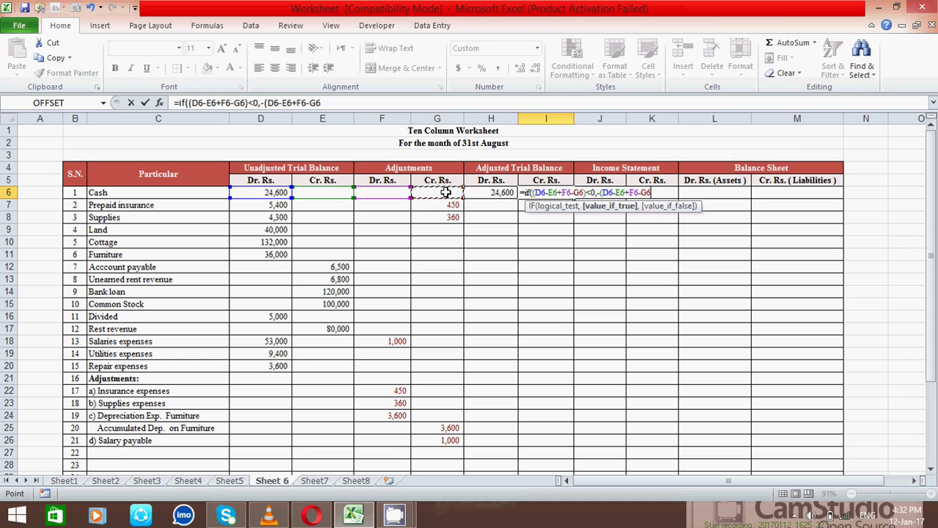
type("),")
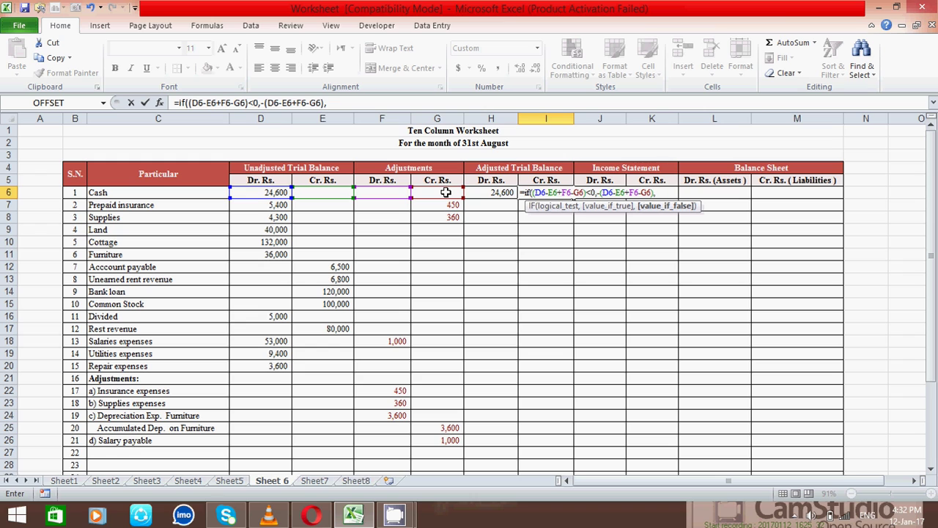
type("\"\")")
key("Return")
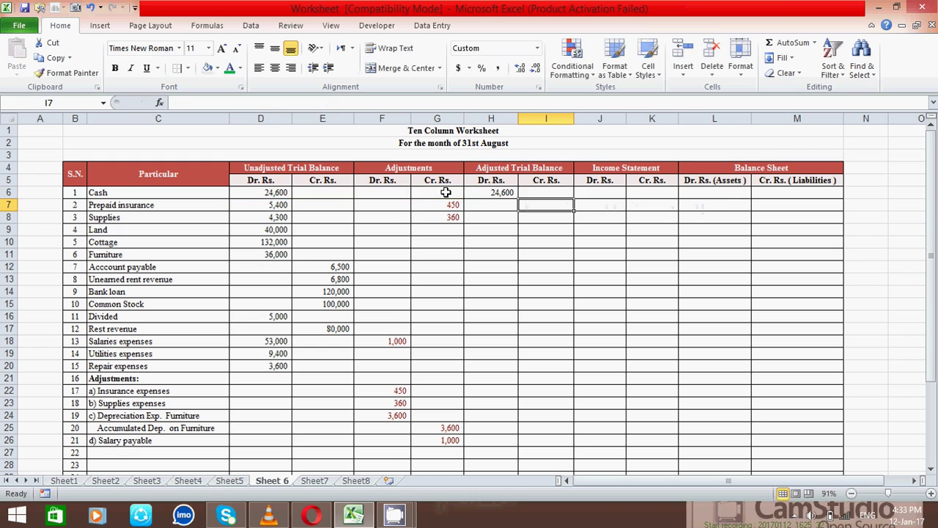
Copy the adjusted trial balance formulas in H6:I6 down through row 31
left_click(540, 191)
left_click(326, 193)
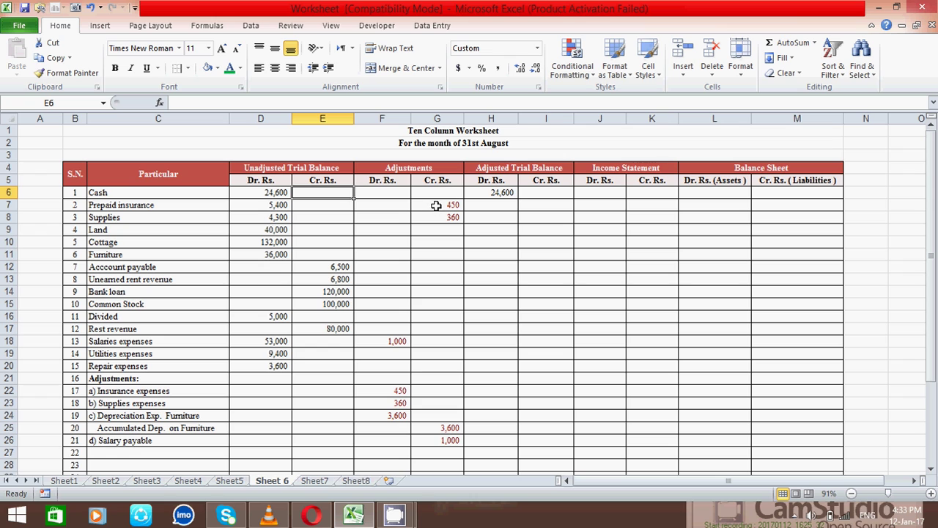
left_click(546, 192)
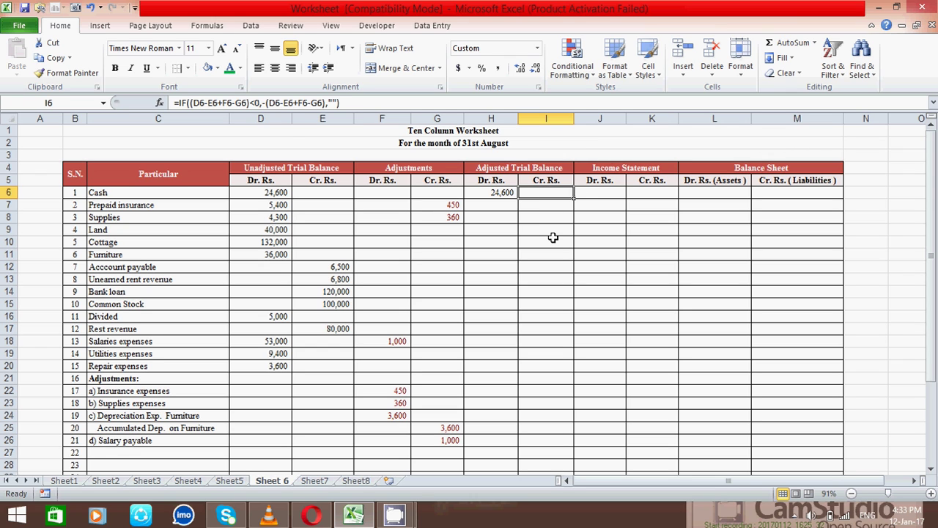
left_click(495, 192)
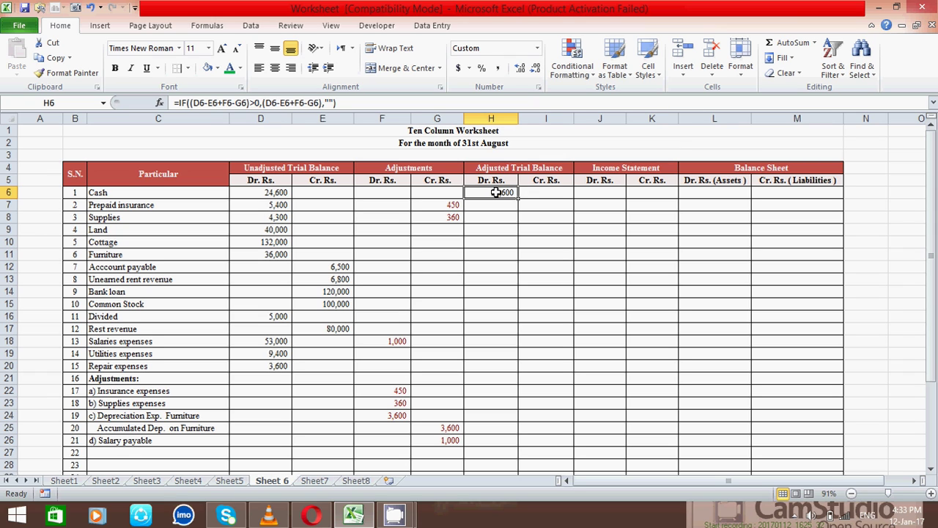
left_click_drag(500, 192, 540, 195)
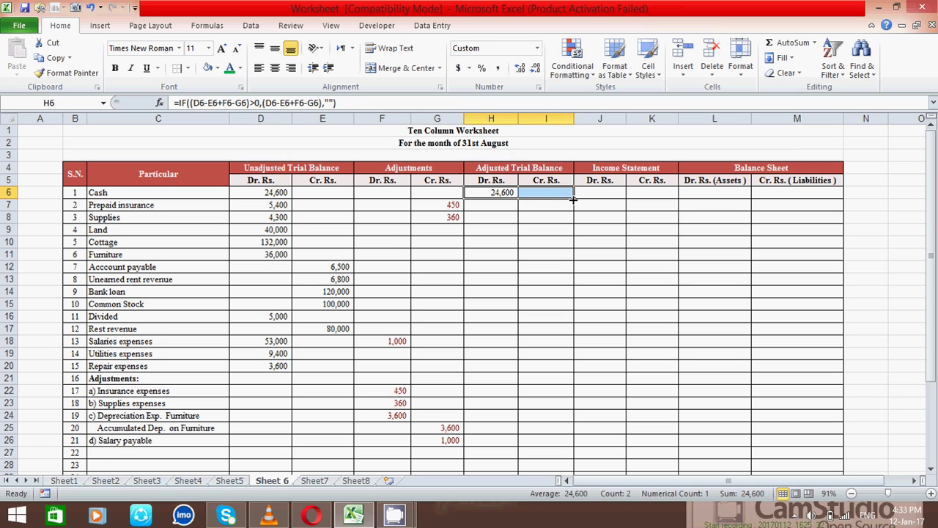
left_click_drag(574, 198, 559, 382)
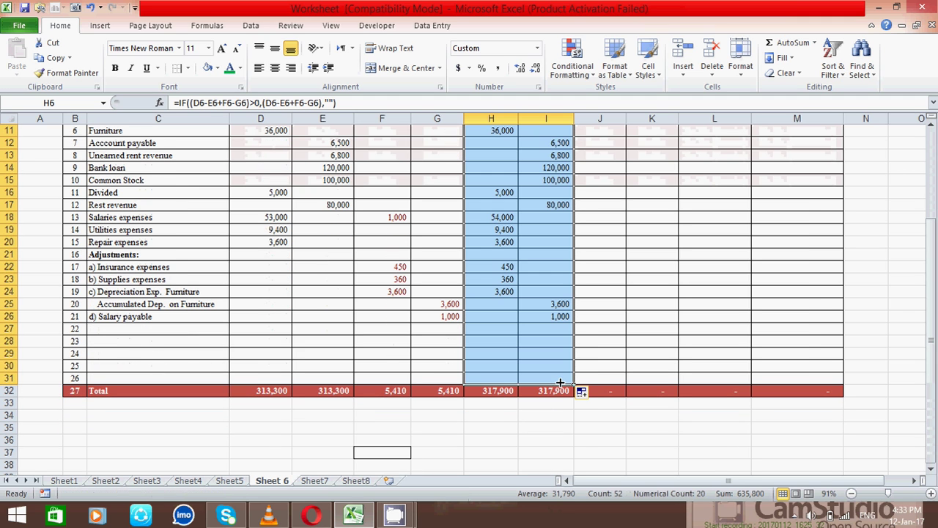
left_click(619, 267)
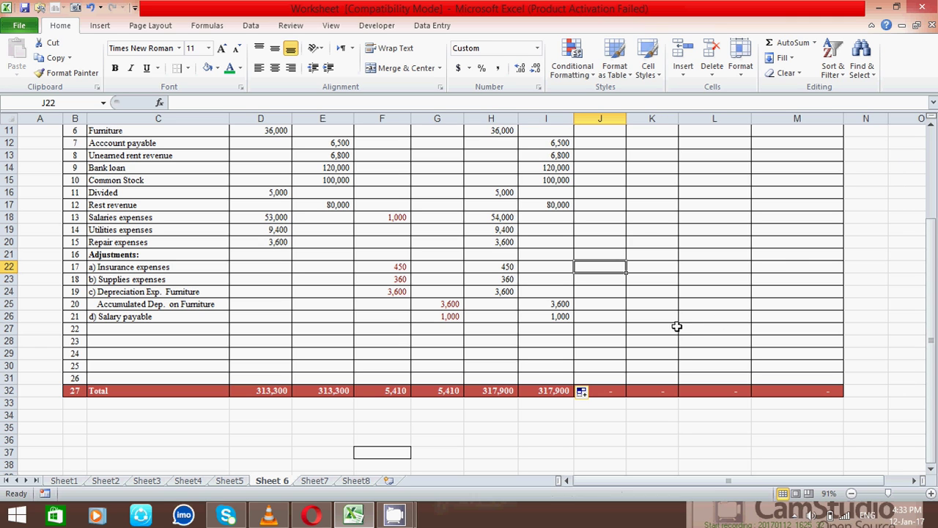
Examine the account names and adjusted trial balance amounts against the income statement and balance sheet columns to see where each belongs
left_click_drag(935, 329, 934, 242)
left_click(598, 230)
left_click(609, 303)
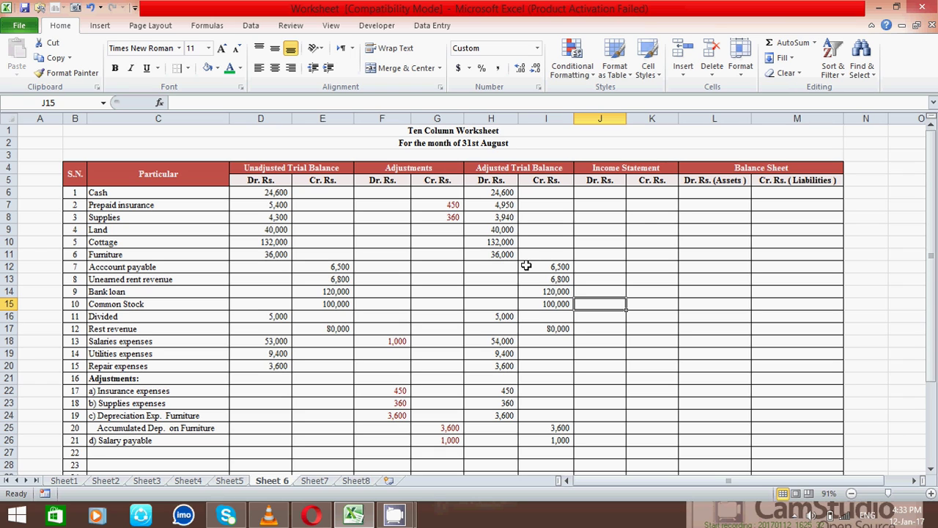
left_click(623, 205)
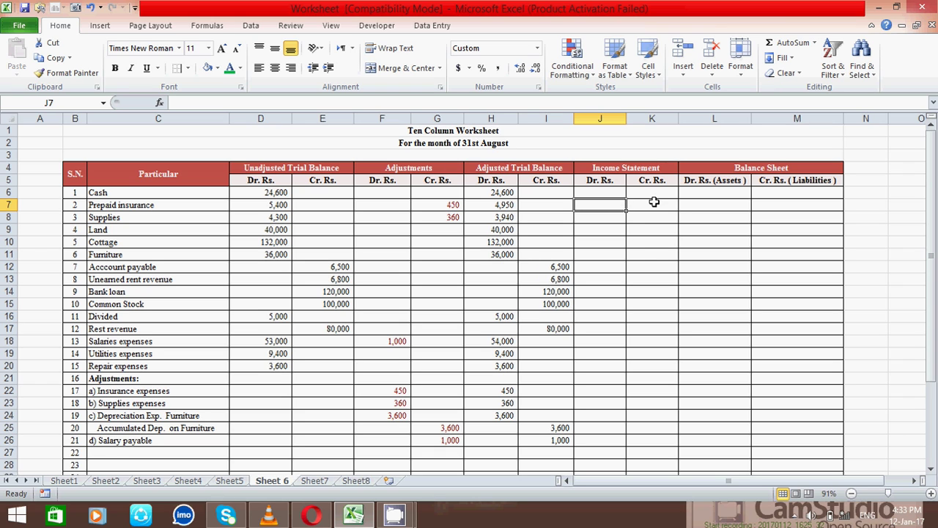
left_click(741, 233)
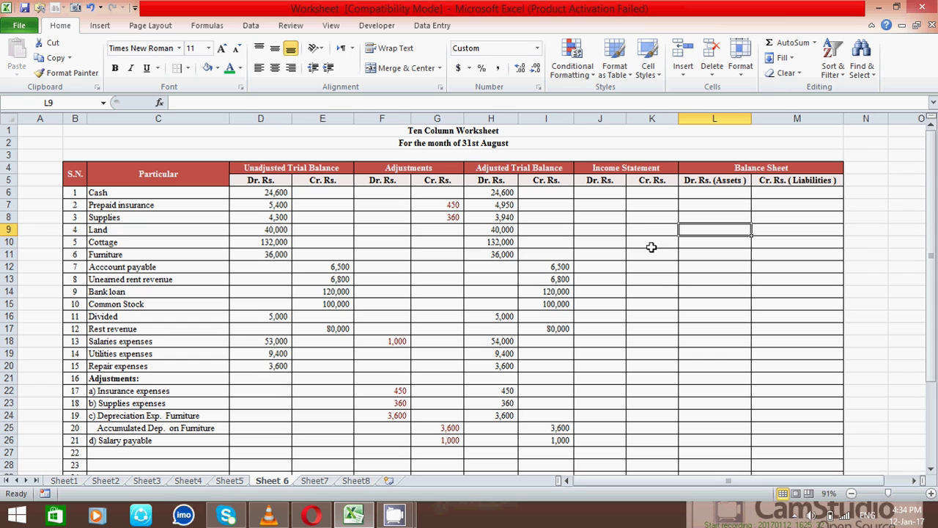
left_click(635, 230)
left_click(634, 214)
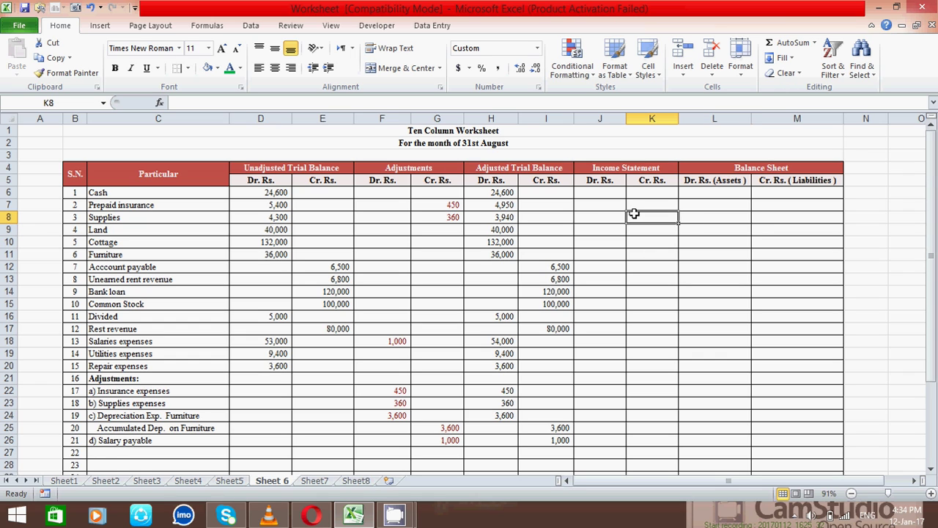
left_click(601, 220)
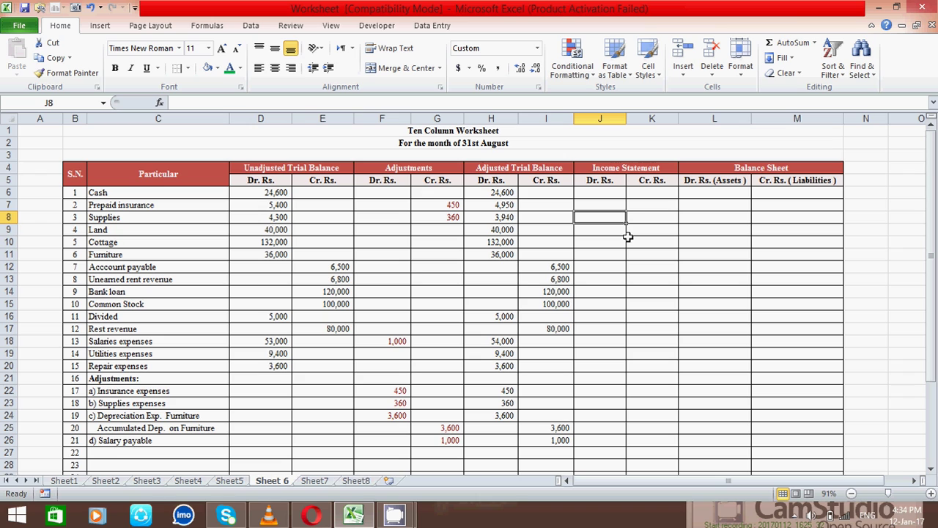
left_click(615, 201)
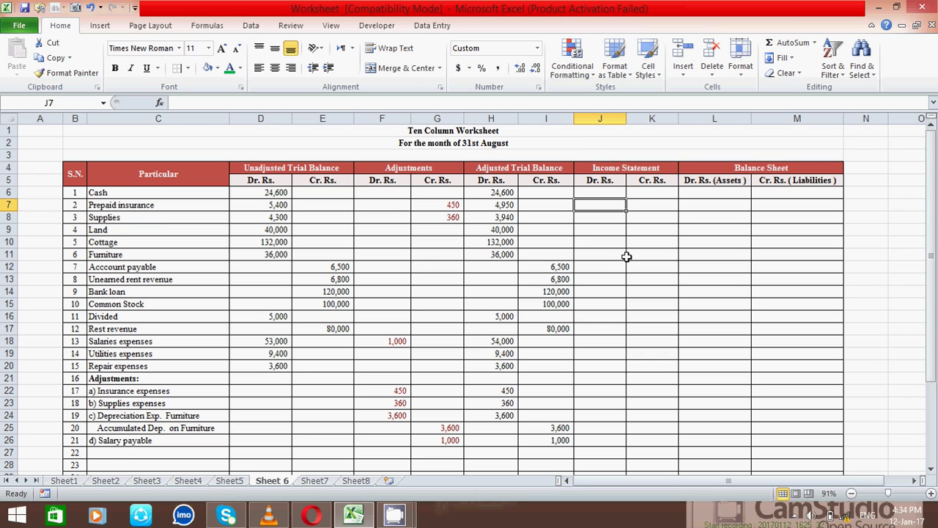
left_click(734, 246)
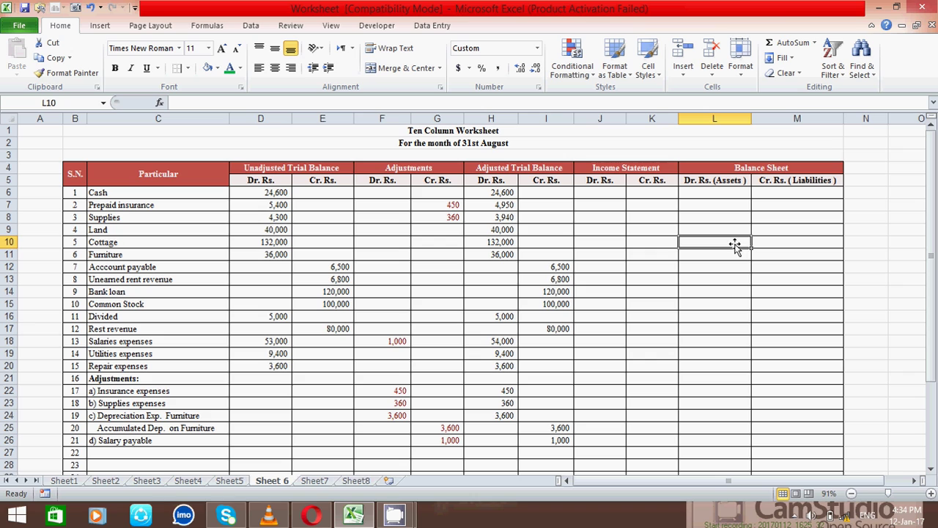
left_click(770, 228)
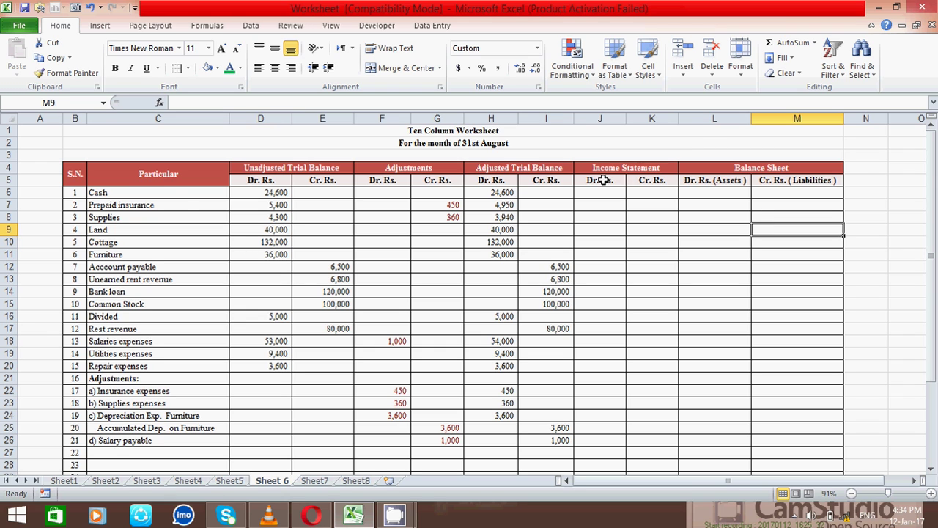
left_click_drag(170, 193, 158, 385)
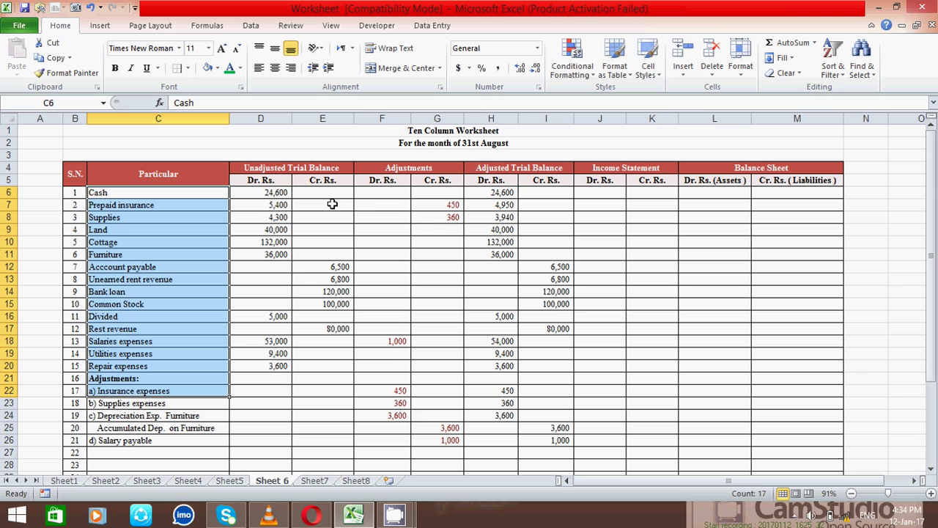
left_click_drag(492, 192, 530, 416)
left_click(611, 251)
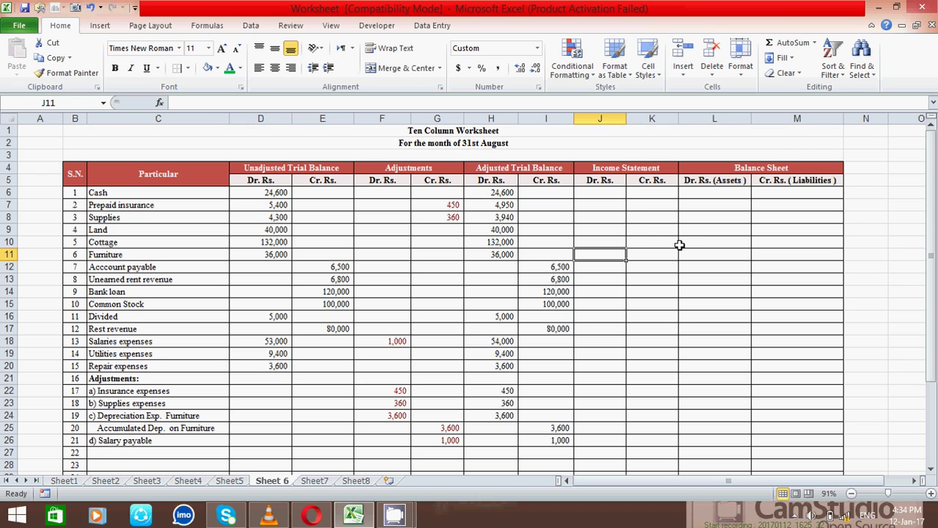
Enter 24600 for Cash in L6, the balance sheet debit (Assets) column
left_click(610, 194)
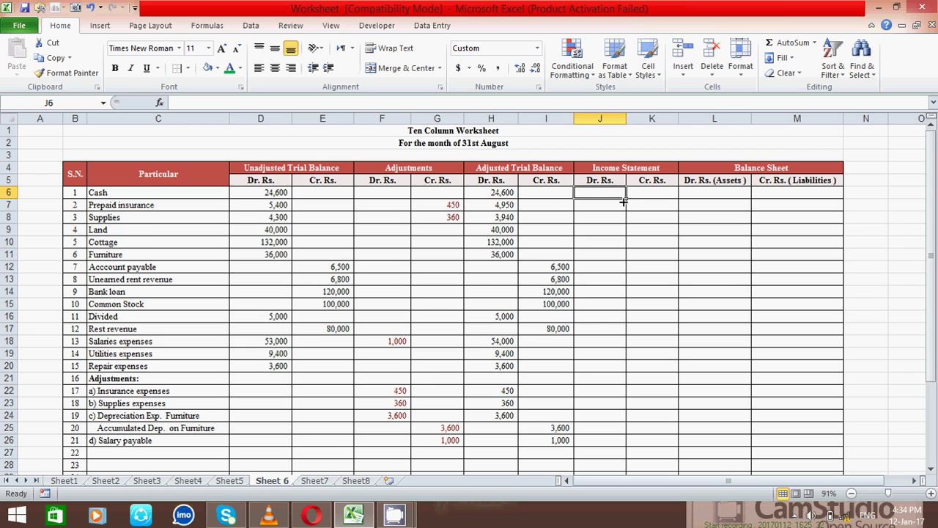
left_click(716, 192)
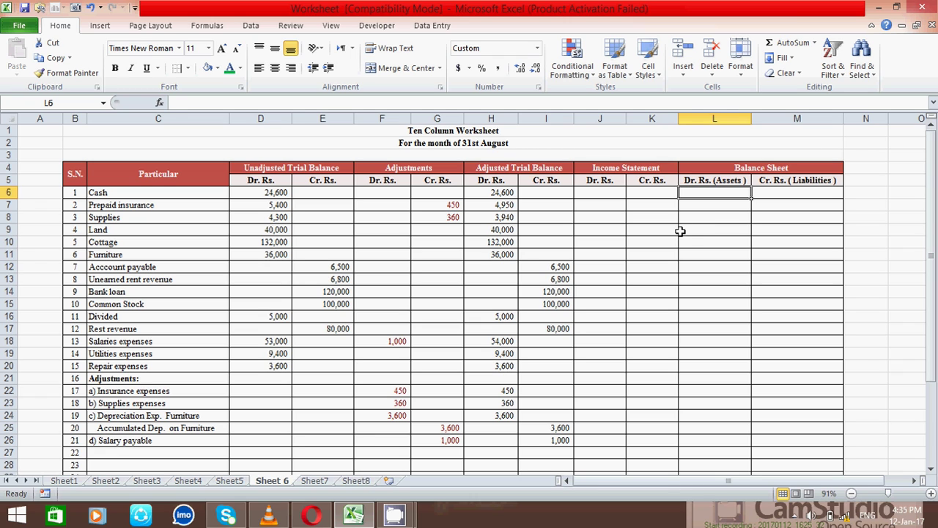
type("24600")
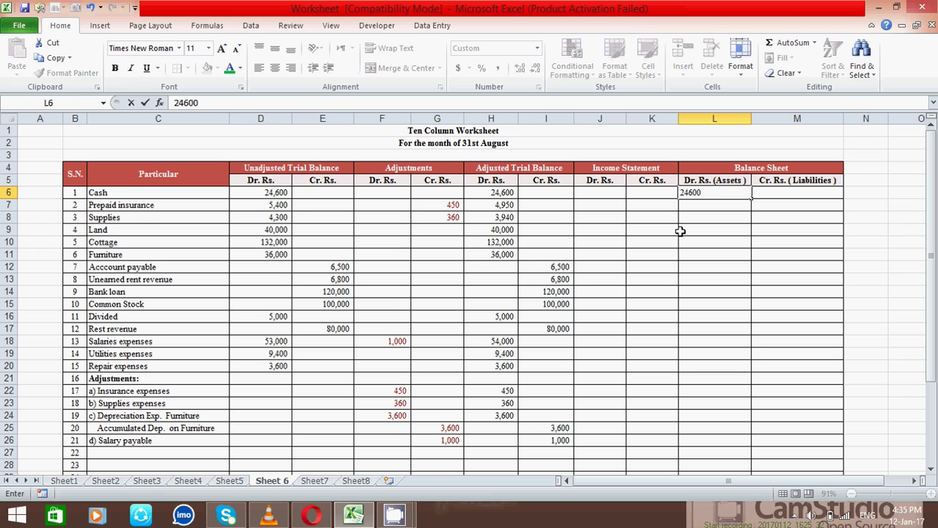
key("Return")
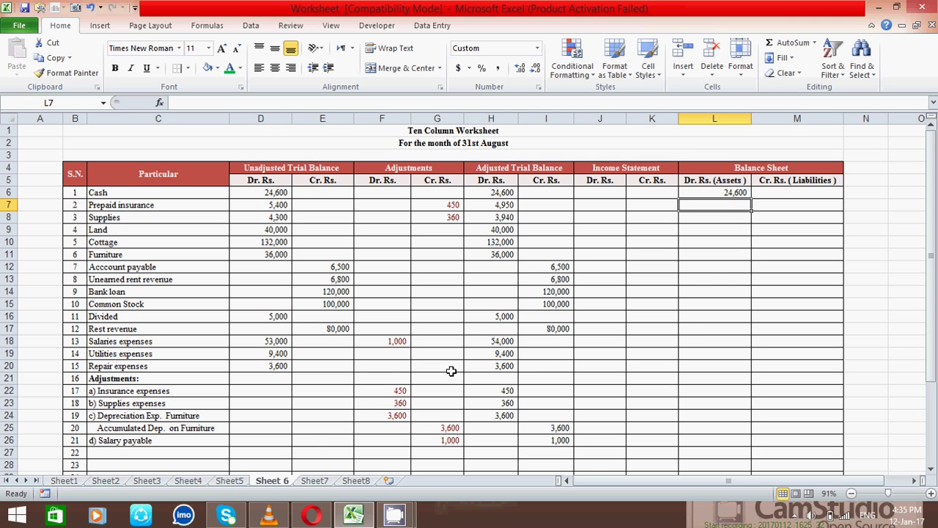
On Sheet7, enter the label "Net profit before tax" in C27 of the Particular column
left_click(318, 480)
left_click(623, 224)
left_click(647, 261)
left_click(711, 330)
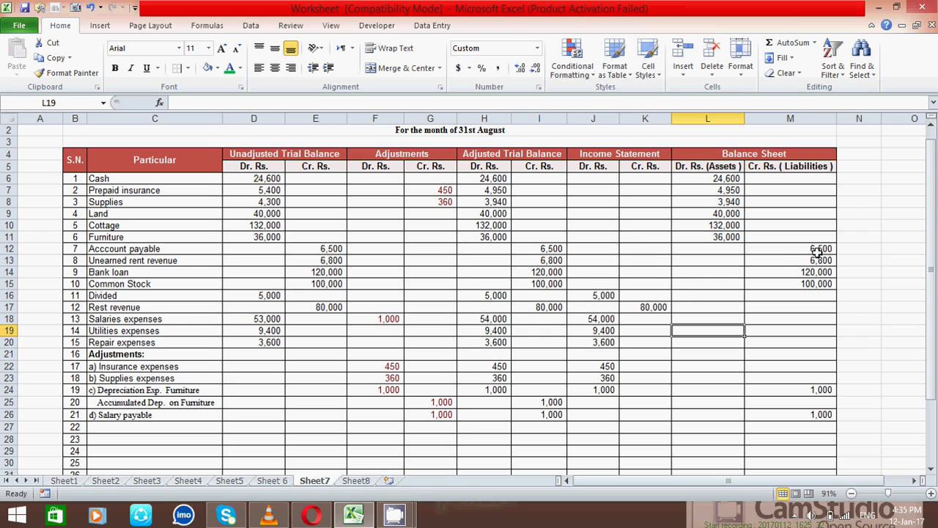
left_click_drag(934, 240, 934, 293)
left_click(114, 355)
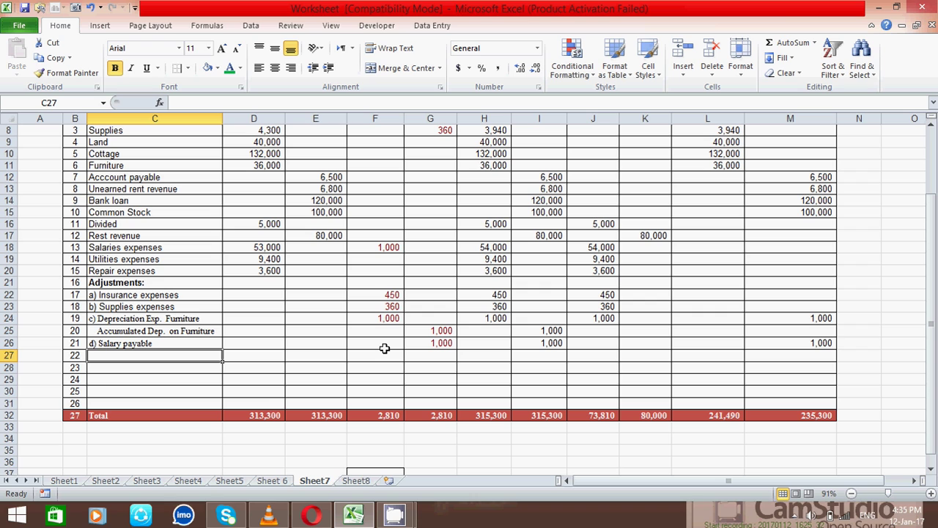
type("N")
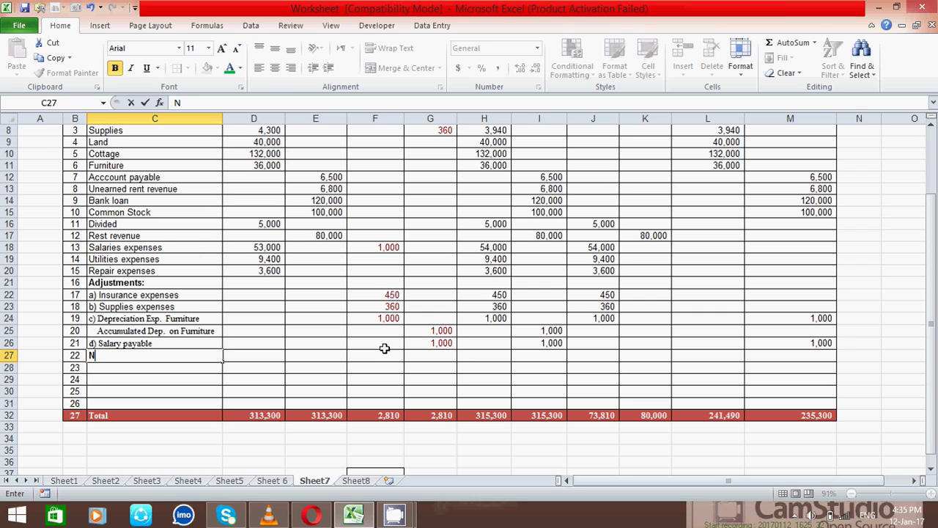
type("et profit be")
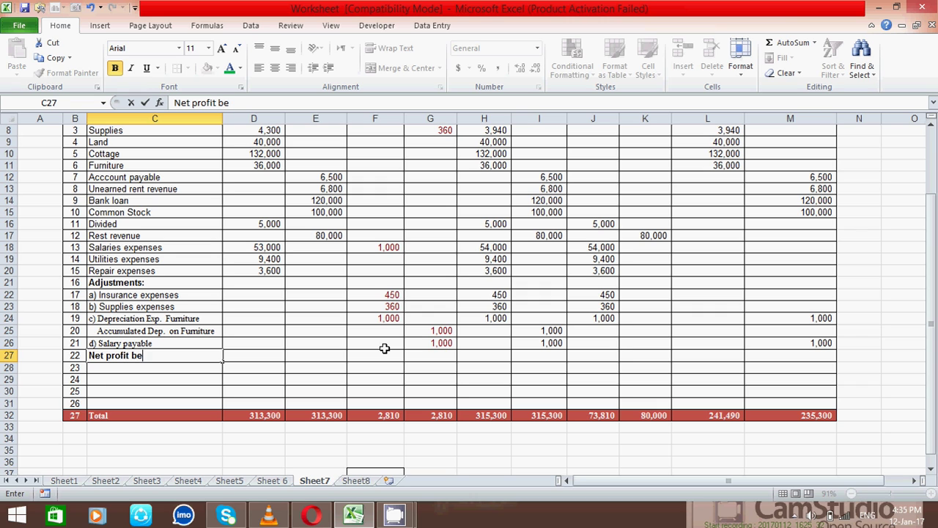
type("fore tax")
key("Tab")
Start a net profit formula in J27, the income statement debit column, with the absolute reference $K$32
left_click(330, 359)
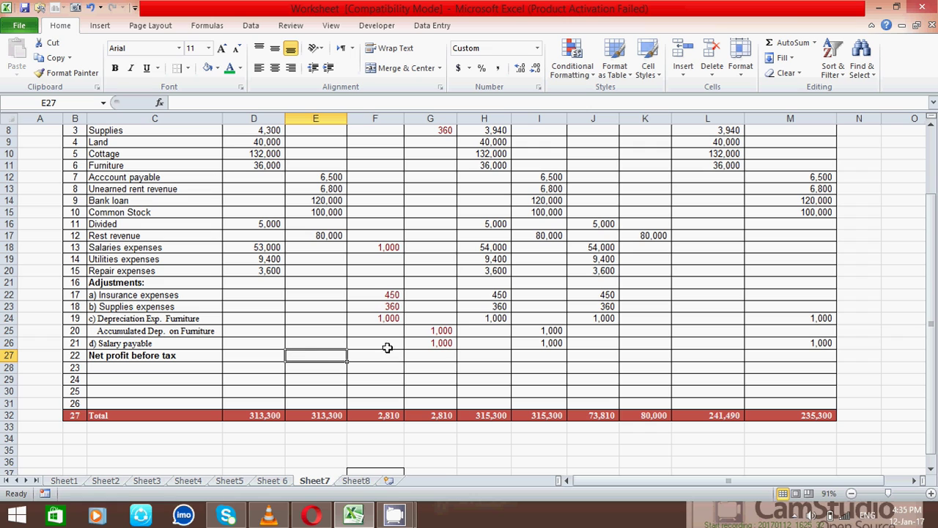
left_click(490, 355)
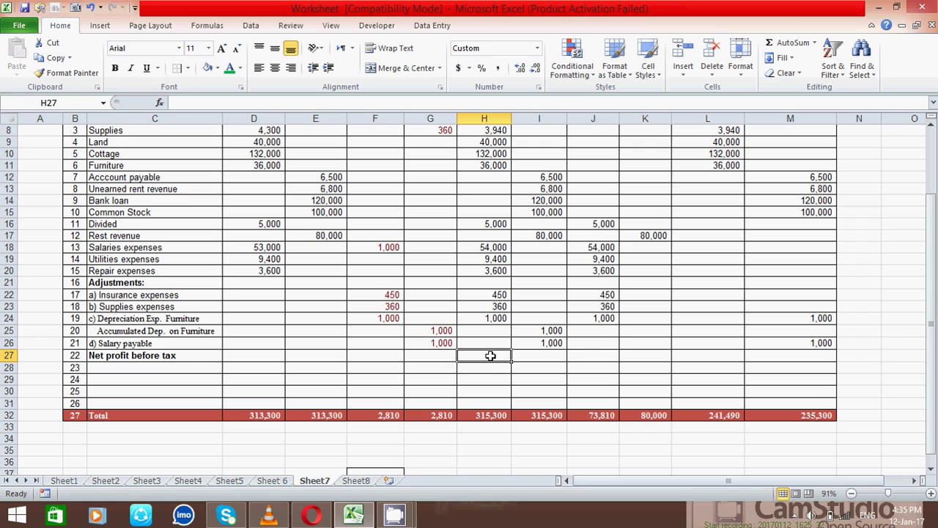
left_click(598, 356)
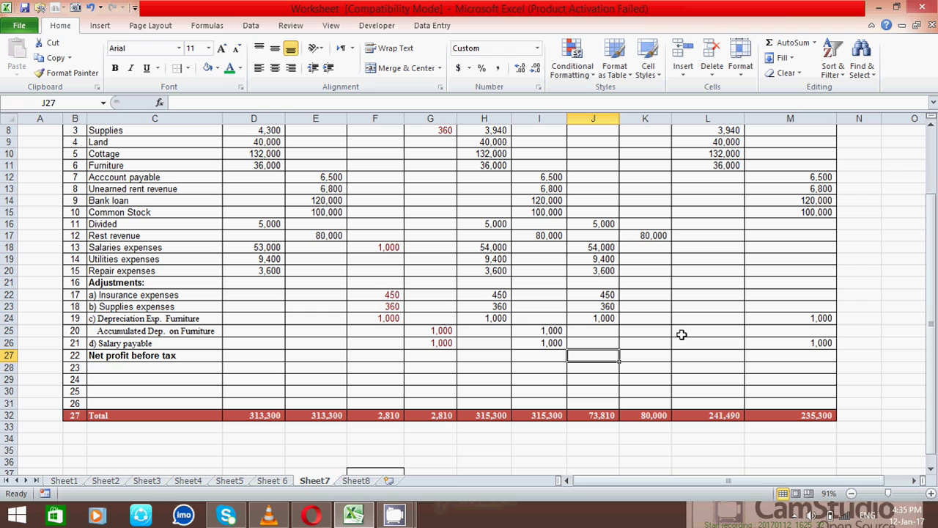
type("=")
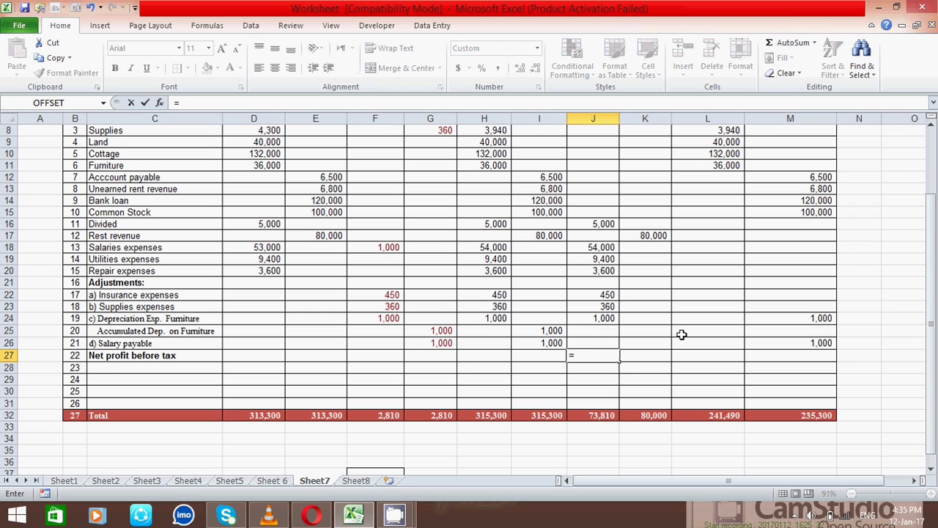
left_click(655, 415)
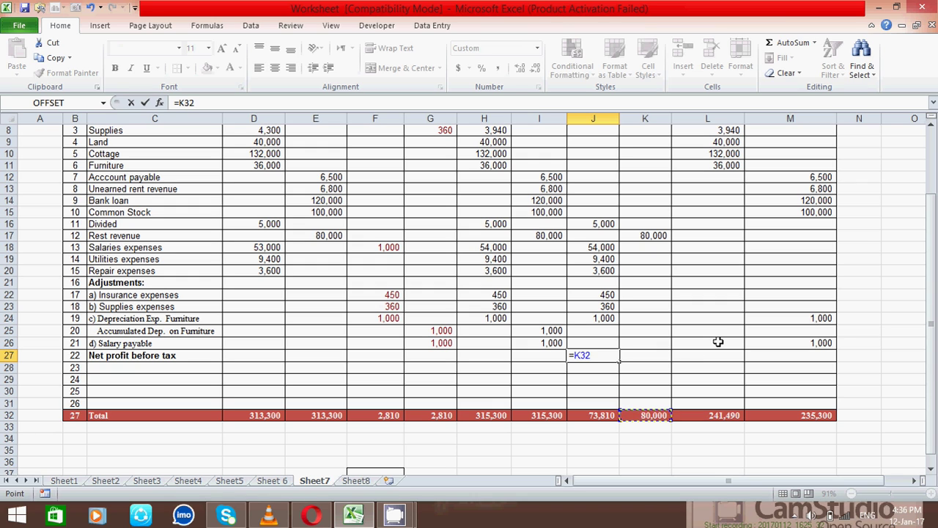
key("F4")
Complete the J27 formula by subtracting SUM(J6:J26) from the income statement credit total
type("-sum")
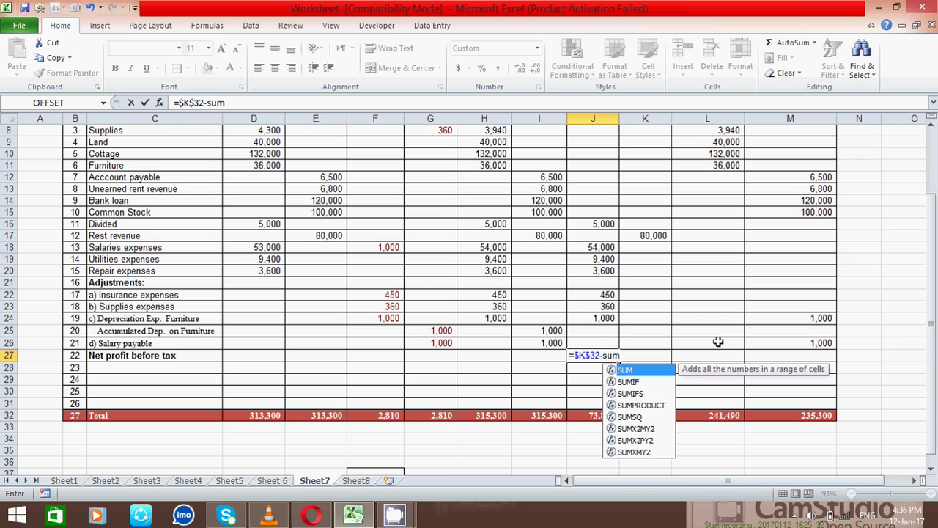
type("(")
left_click_drag(933, 317, 933, 294)
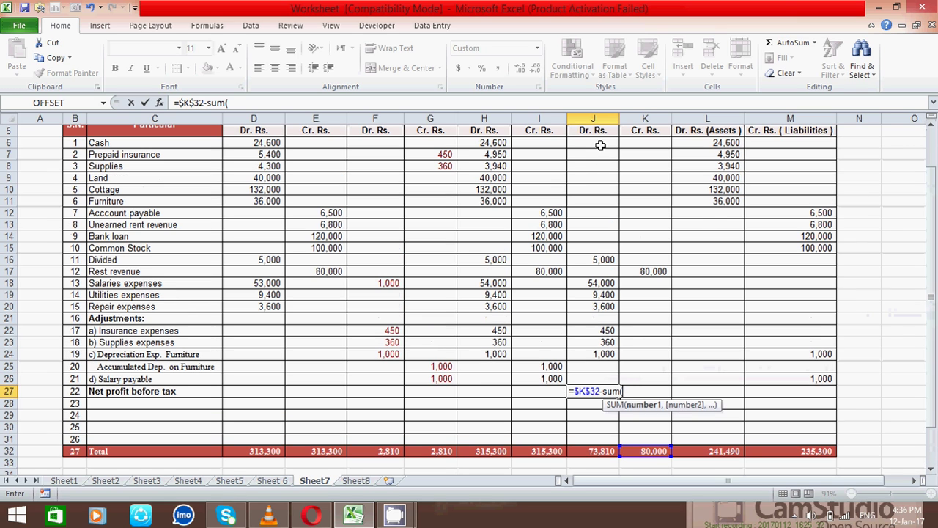
left_click(599, 145)
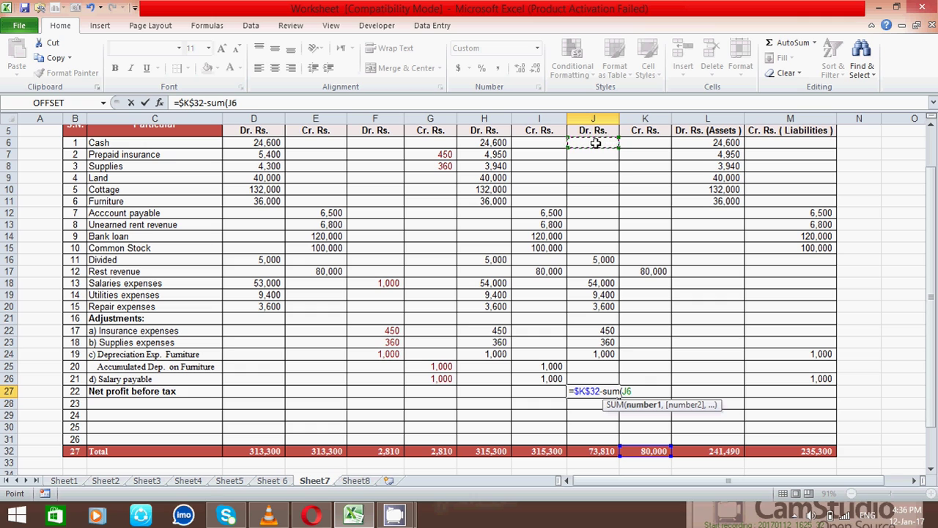
left_click_drag(595, 143, 592, 384)
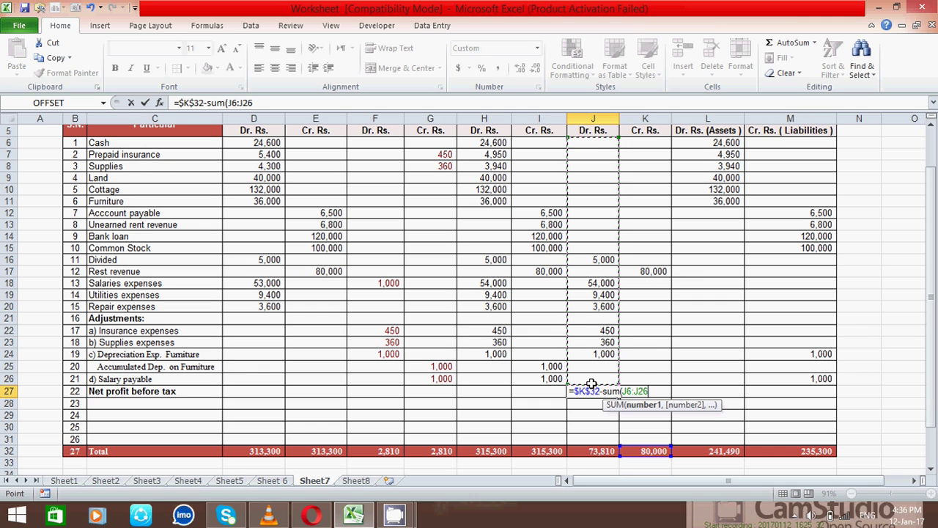
type(")")
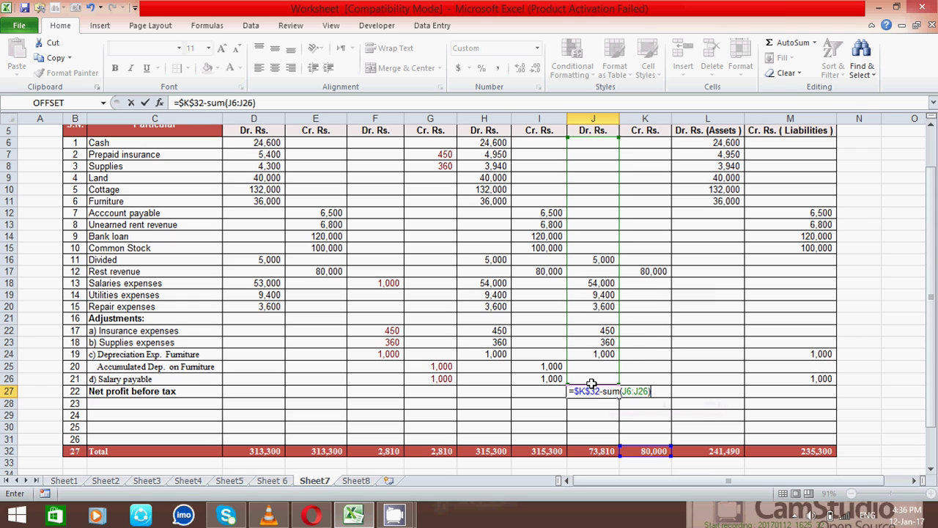
left_click(591, 384)
left_click(605, 390)
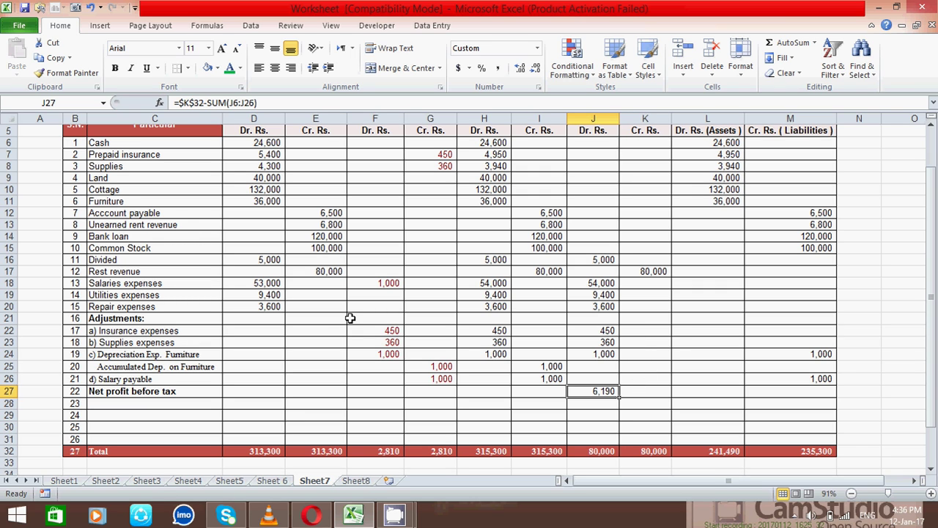
Enter the label "e) Income tax expenses" in C28, below Net profit before tax
left_click(118, 403)
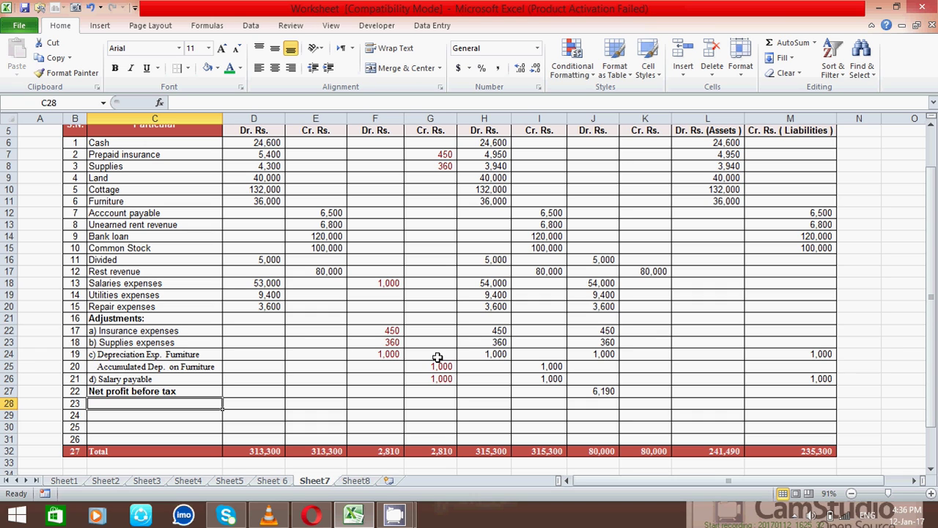
type("e")
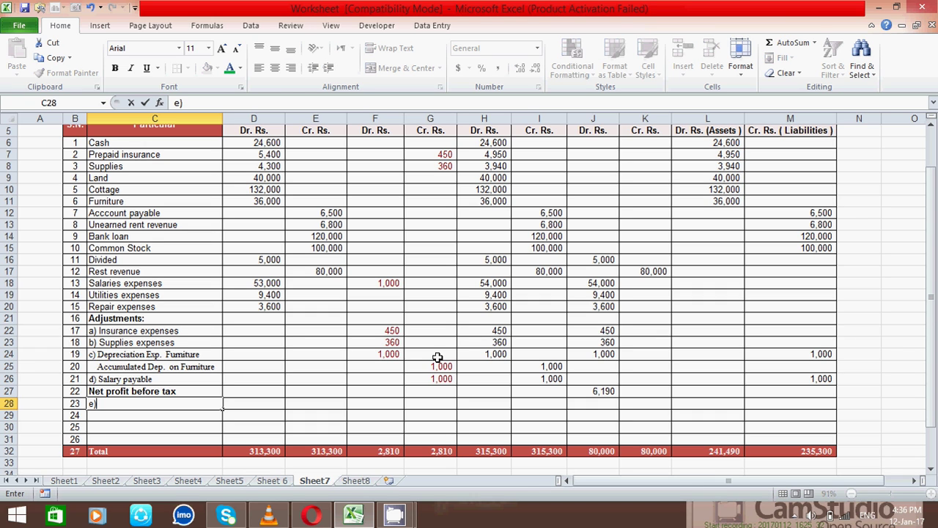
type(") Income ta")
key("BackSpace")
type("xax ")
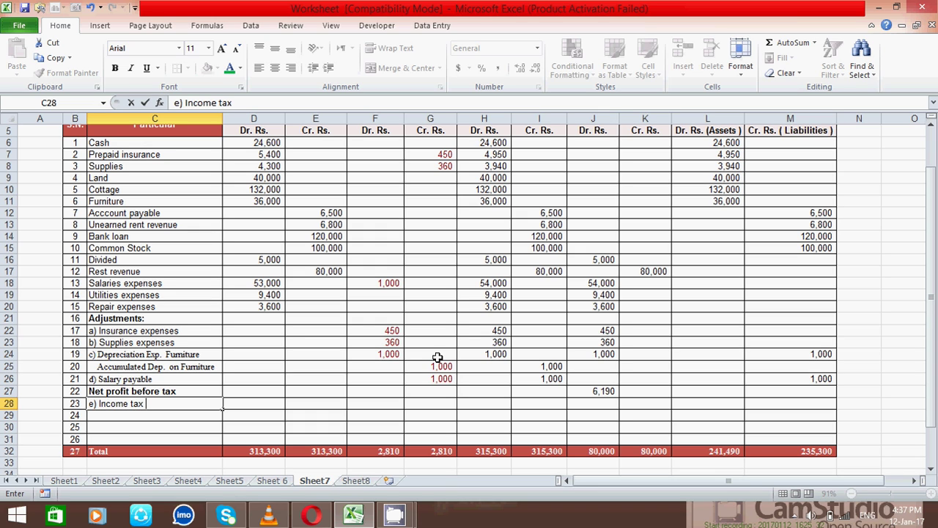
type("expenses")
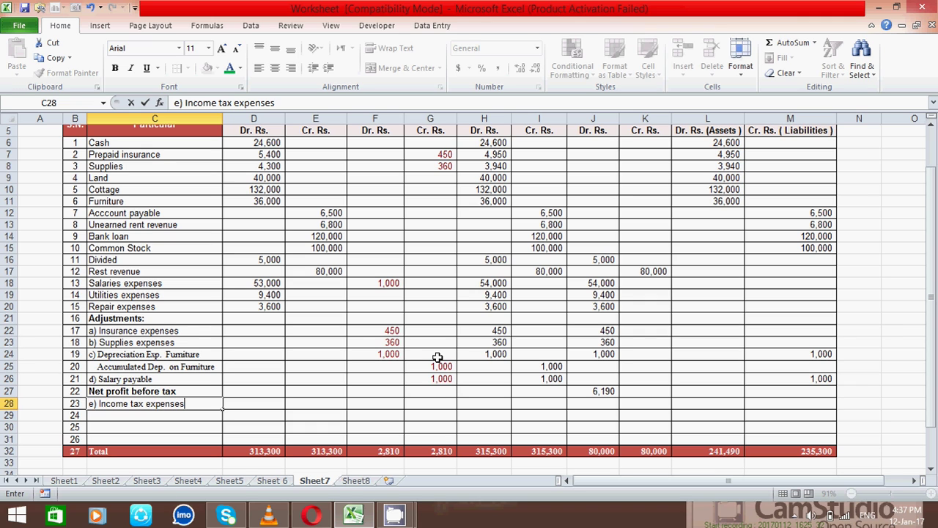
key("Return")
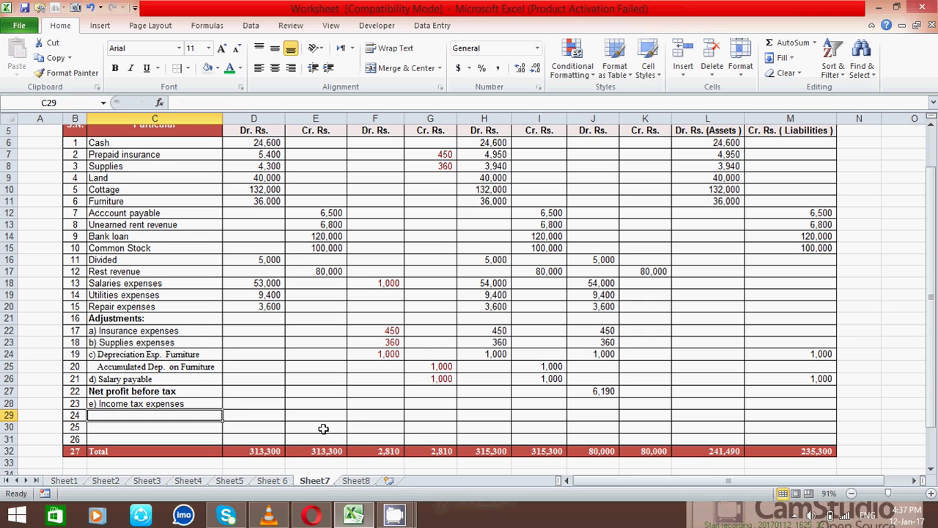
On Sheet8, examine how income tax expenses and income tax payable are carried through the adjustments, adjusted trial balance and income statement columns
left_click(357, 483)
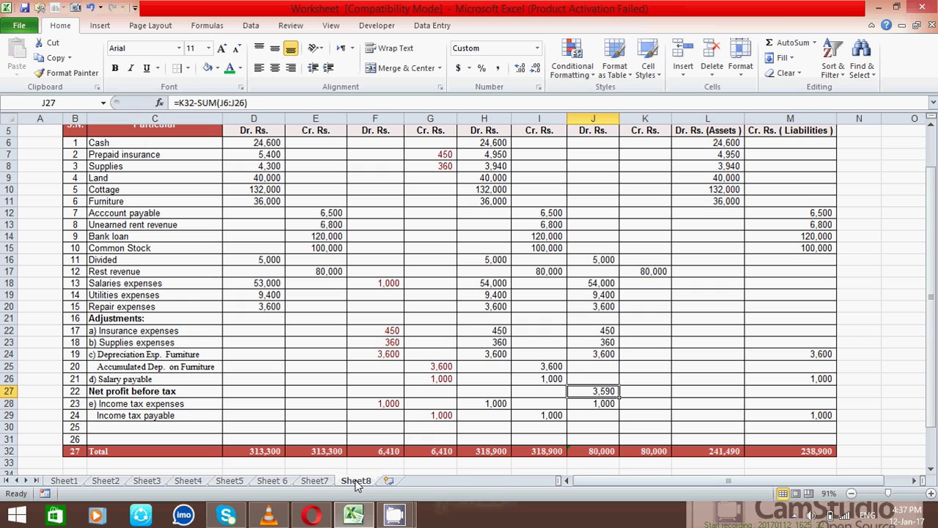
left_click(294, 414)
left_click(280, 402)
left_click(322, 405)
left_click(430, 401)
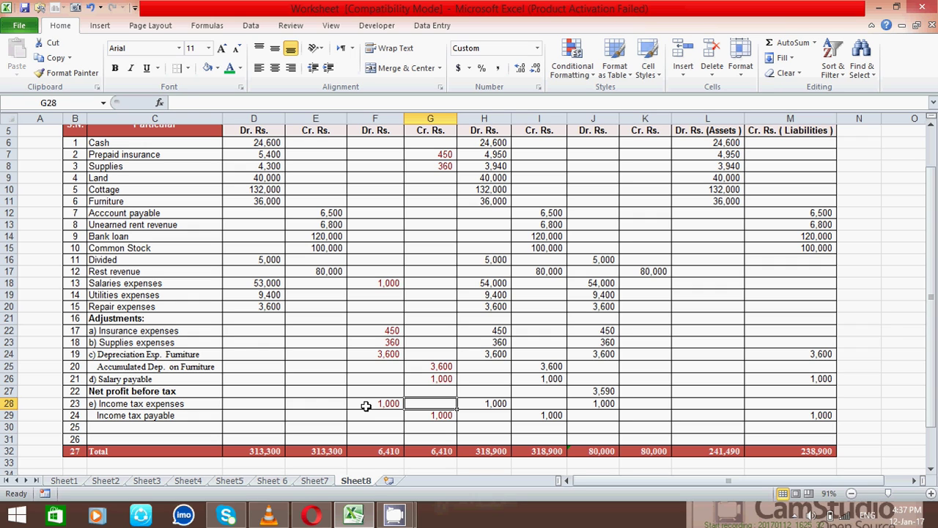
left_click(387, 402)
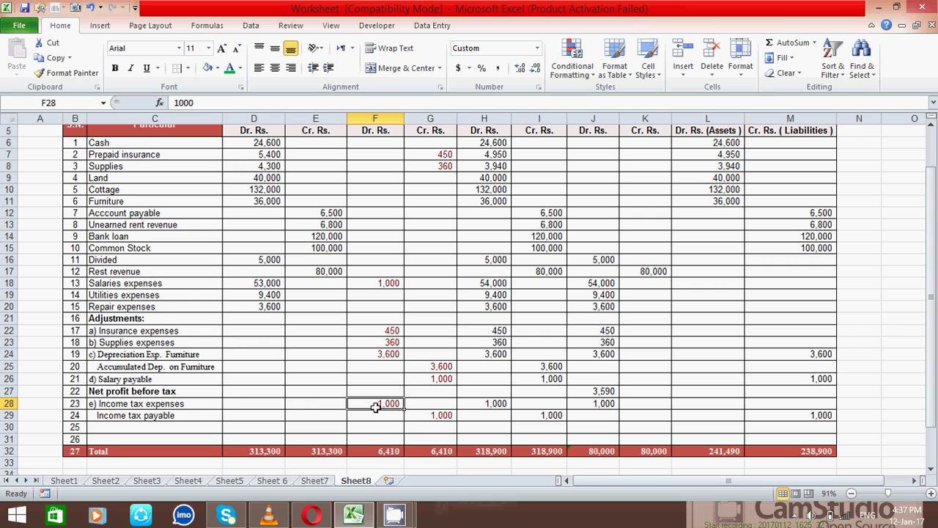
left_click(433, 415)
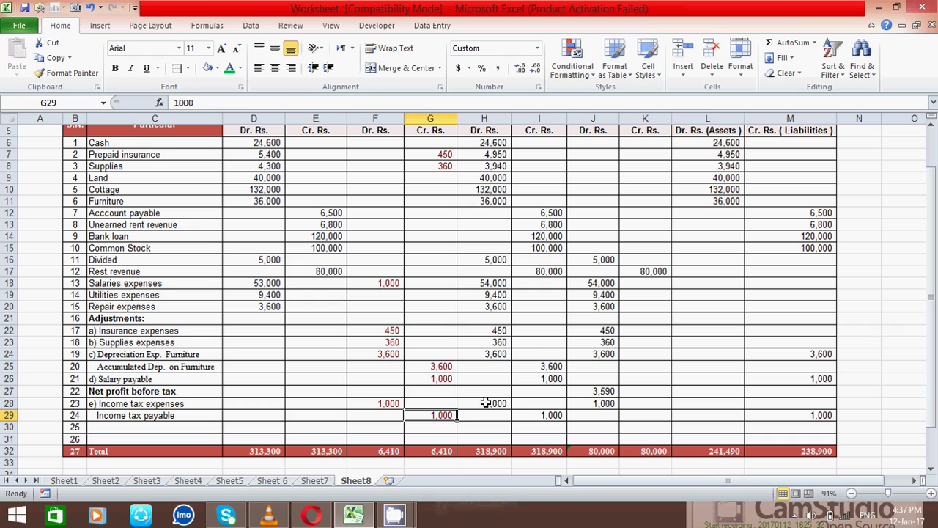
left_click(485, 403)
left_click(551, 415)
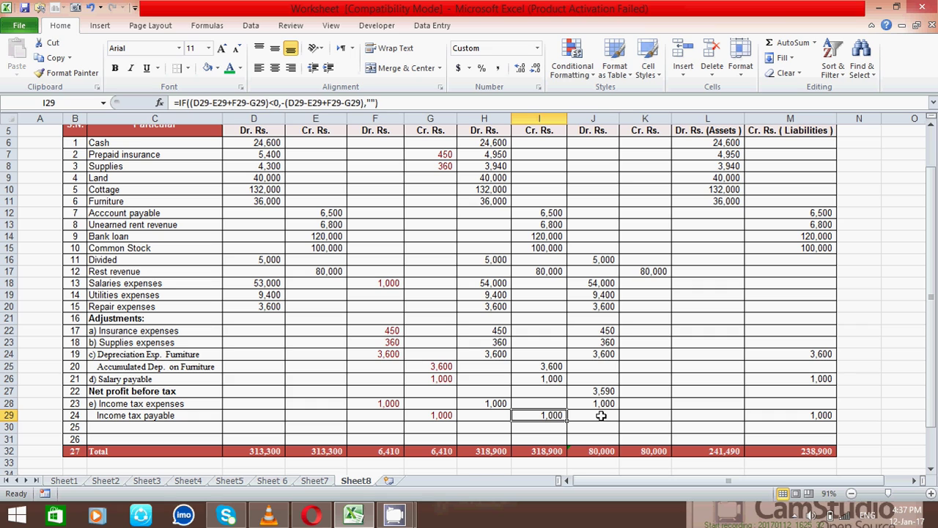
left_click(601, 415)
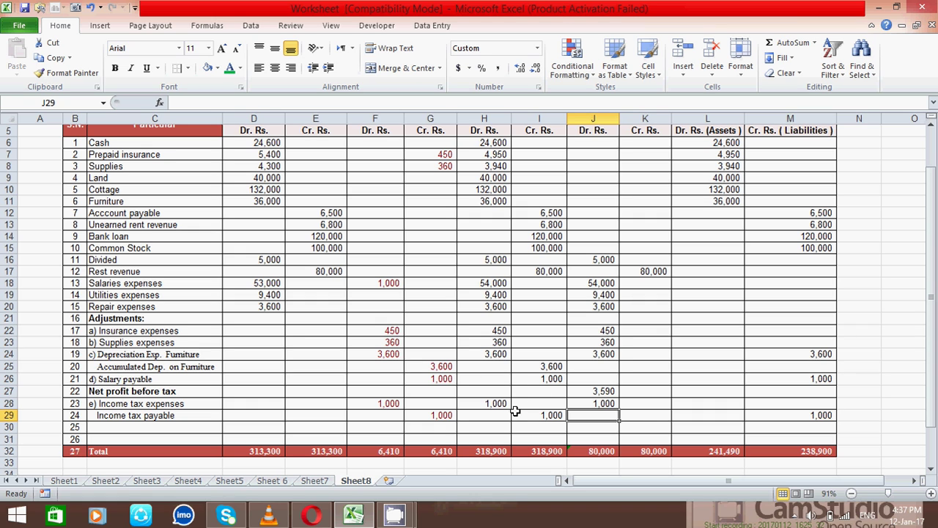
left_click(642, 414)
left_click(645, 394)
left_click(529, 419)
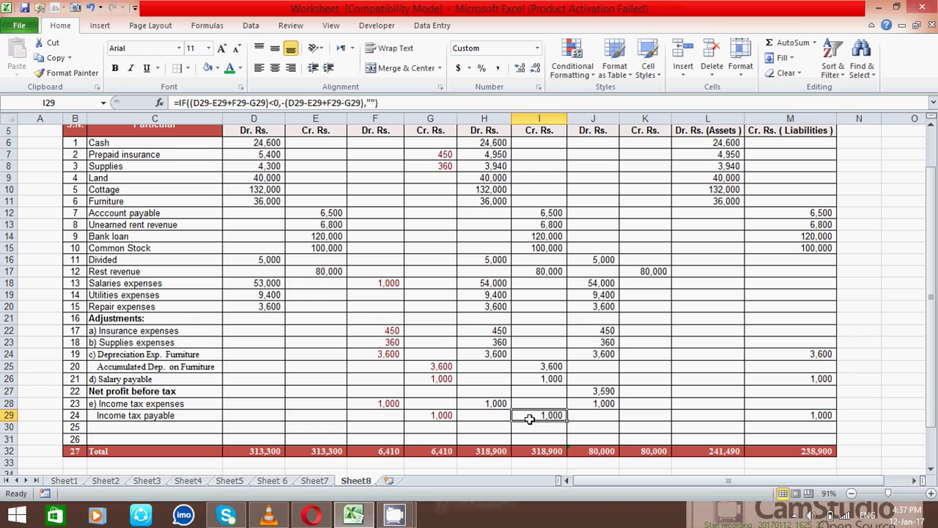
left_click(489, 419)
left_click(640, 405)
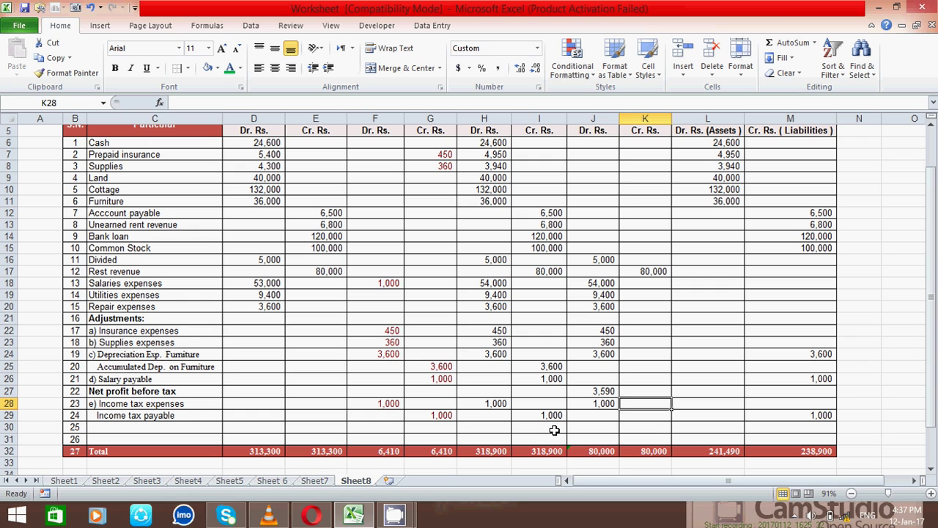
Enter the label "Net profit after tax" in C30, below Income tax payable
left_click(158, 427)
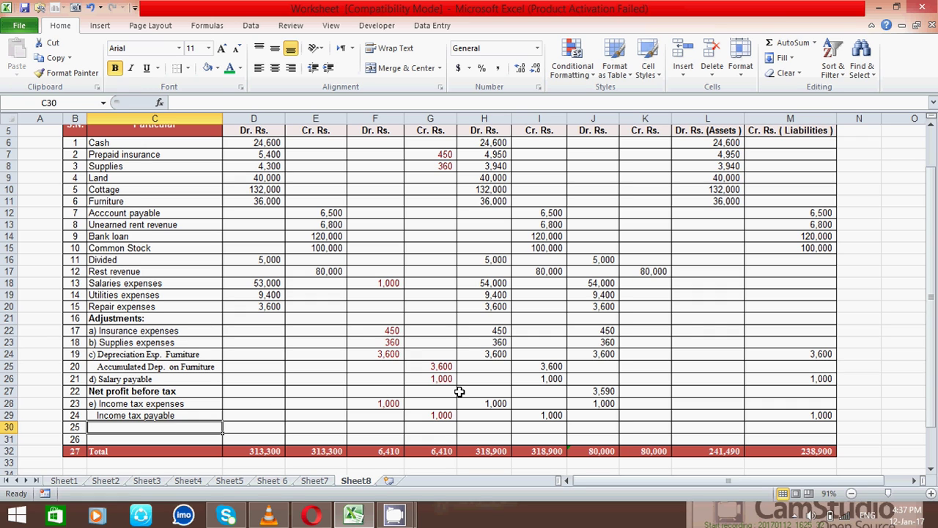
type("Net")
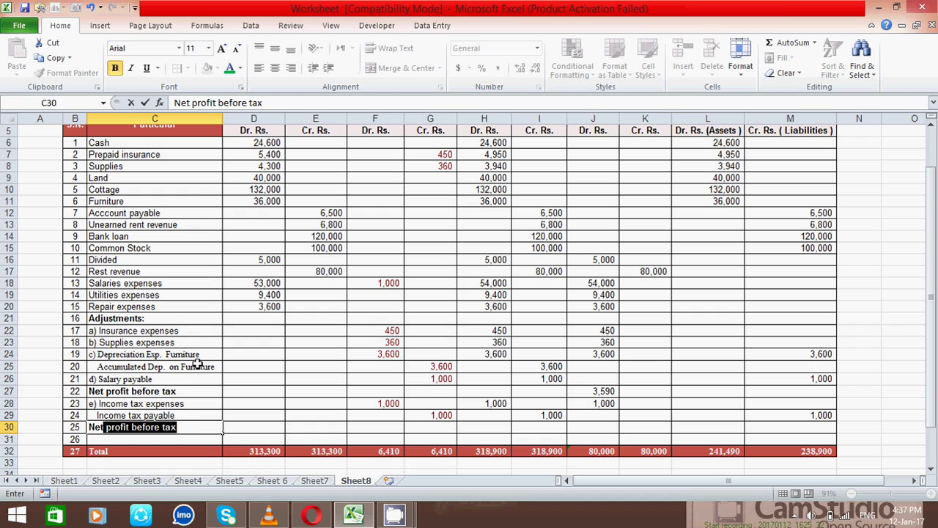
left_click(159, 427)
key("BackSpace")
key("BackSpace")
key("BackSpace")
key("BackSpace")
key("BackSpace")
key("BackSpace")
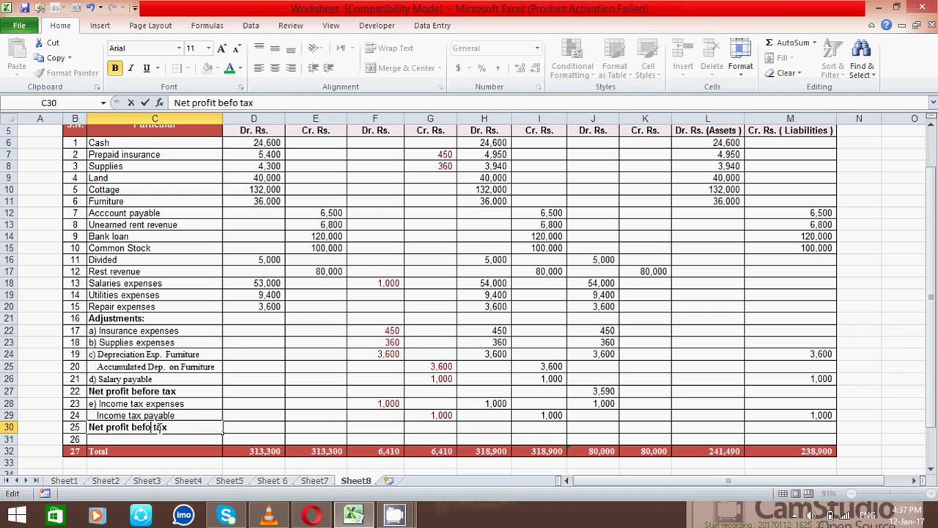
type("after")
key("Return")
Calculate net profit after tax in J30 by subtracting income tax expenses J28 from net profit before tax J27
left_click(253, 425)
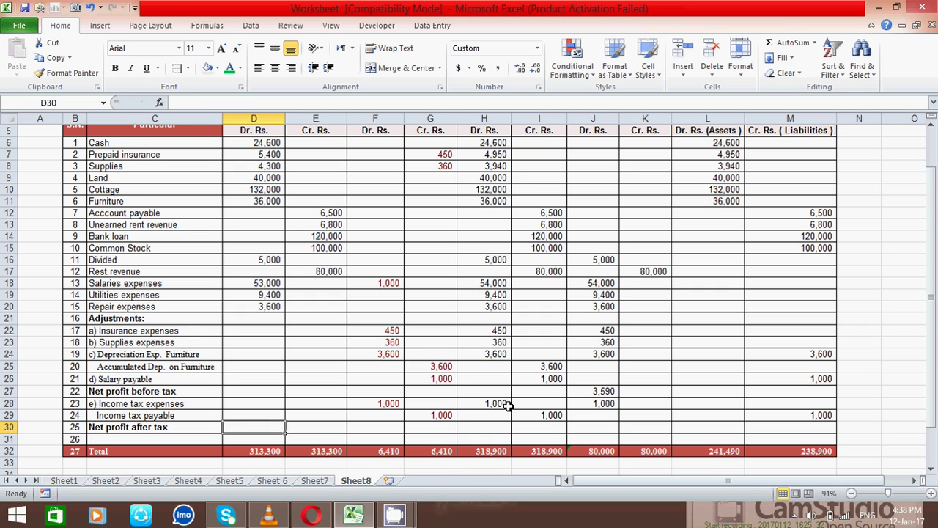
left_click(587, 428)
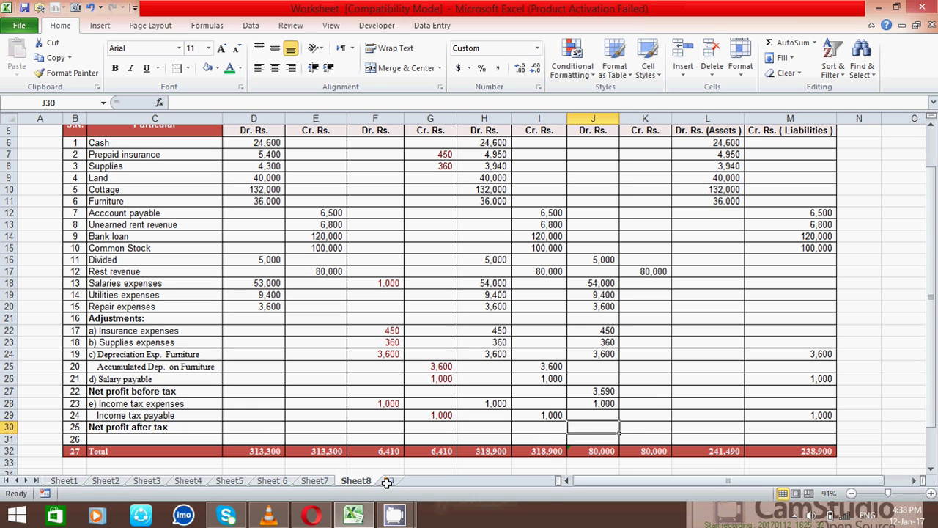
mouse_move(394, 514)
left_click(307, 447)
left_click(724, 449)
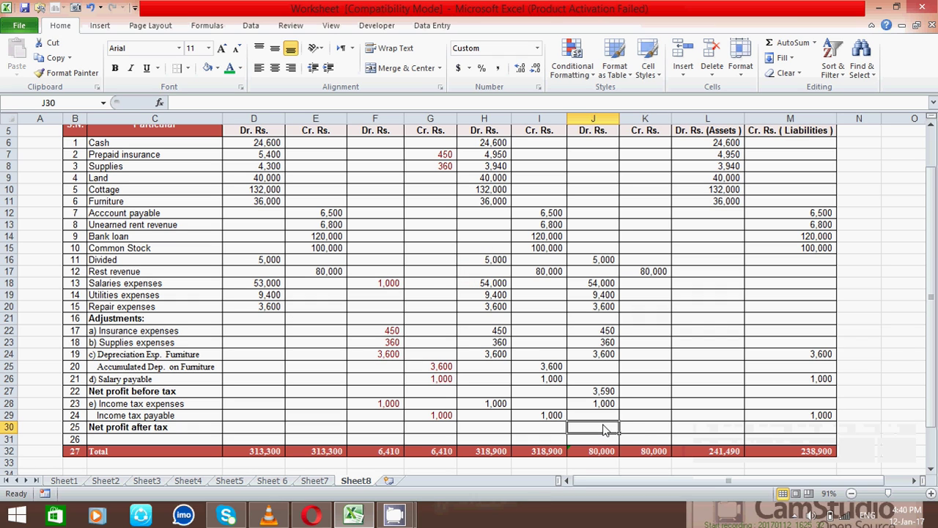
type("=")
left_click(594, 391)
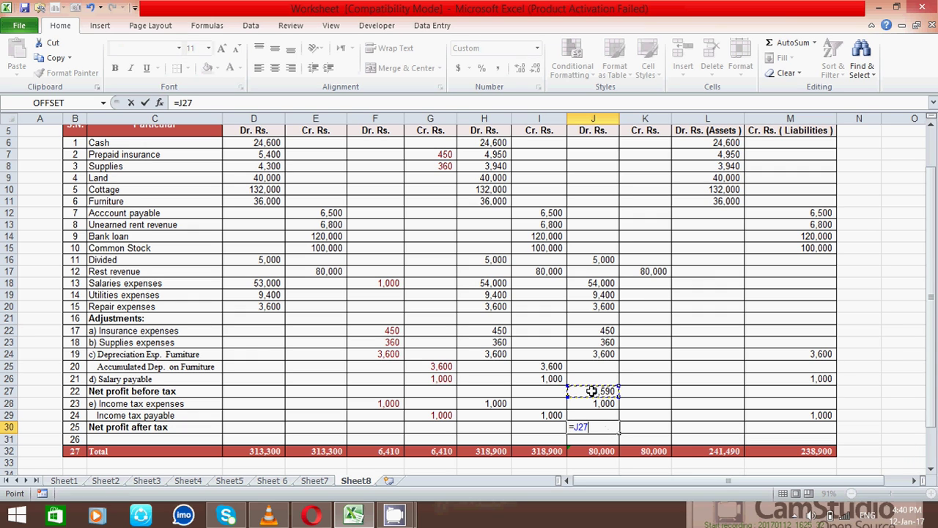
type("-")
left_click(601, 402)
key("Return")
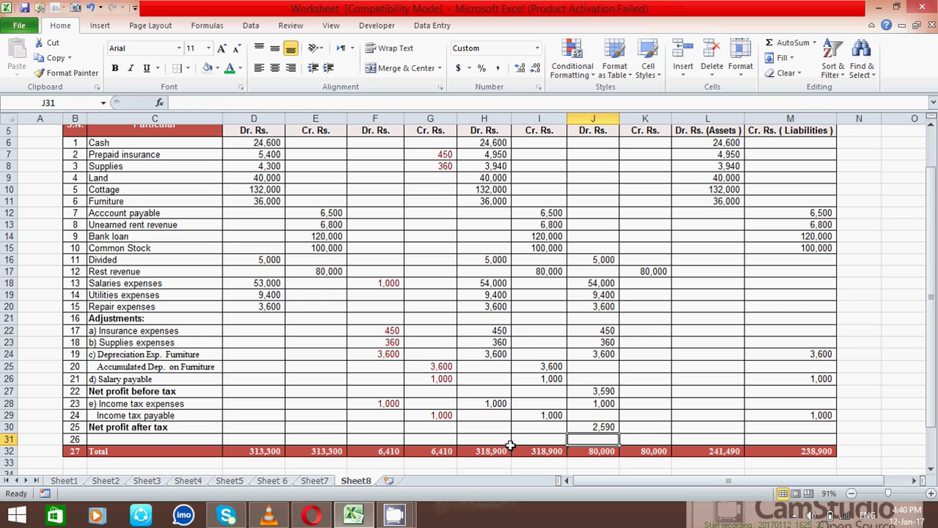
mouse_move(403, 517)
left_click(328, 441)
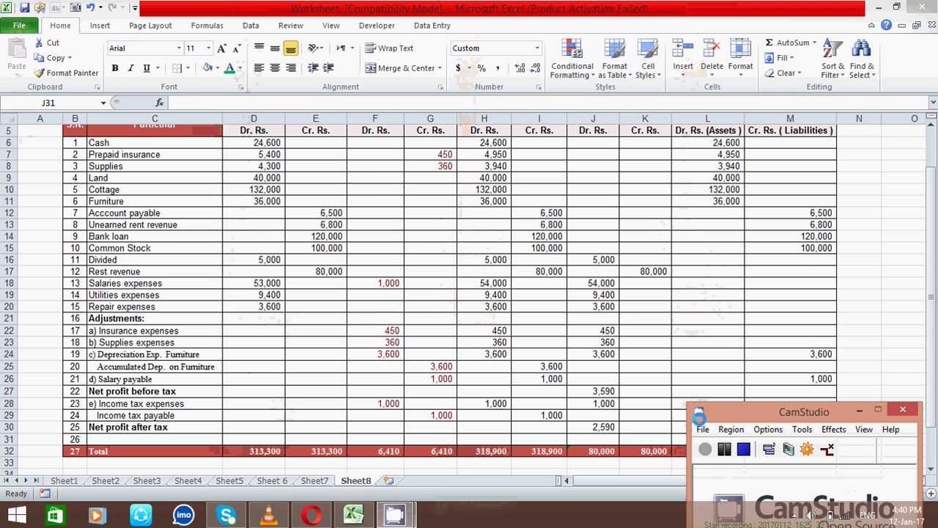
left_click(724, 449)
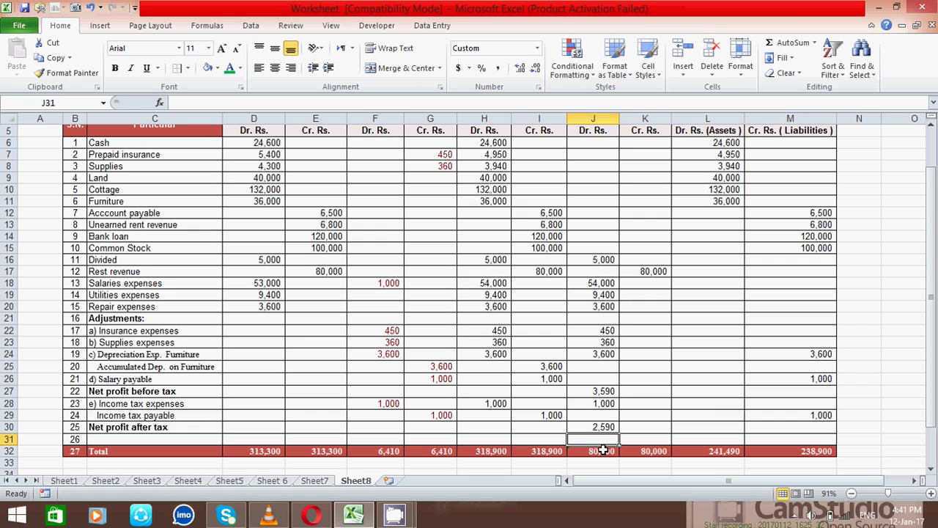
Re-enter the income statement debit total in J32 as the sum of J6:J27
left_click(609, 452)
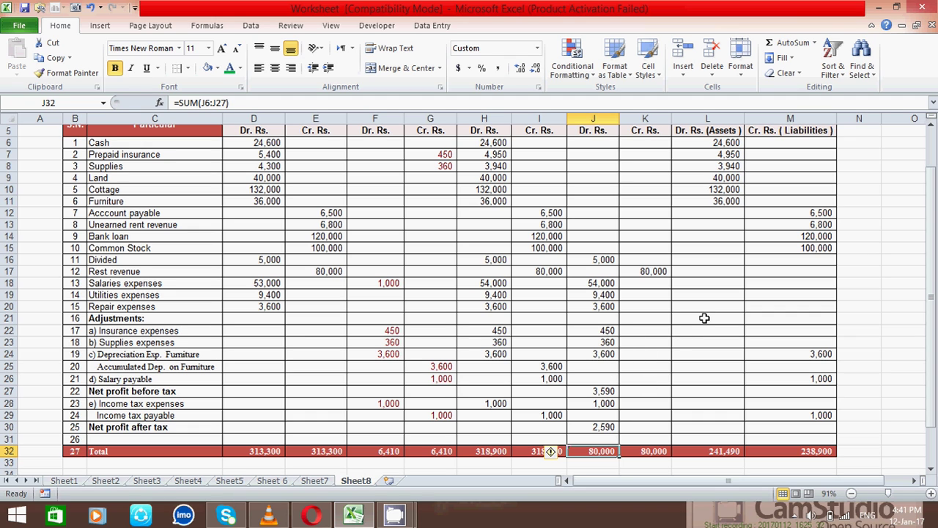
type("=sum(")
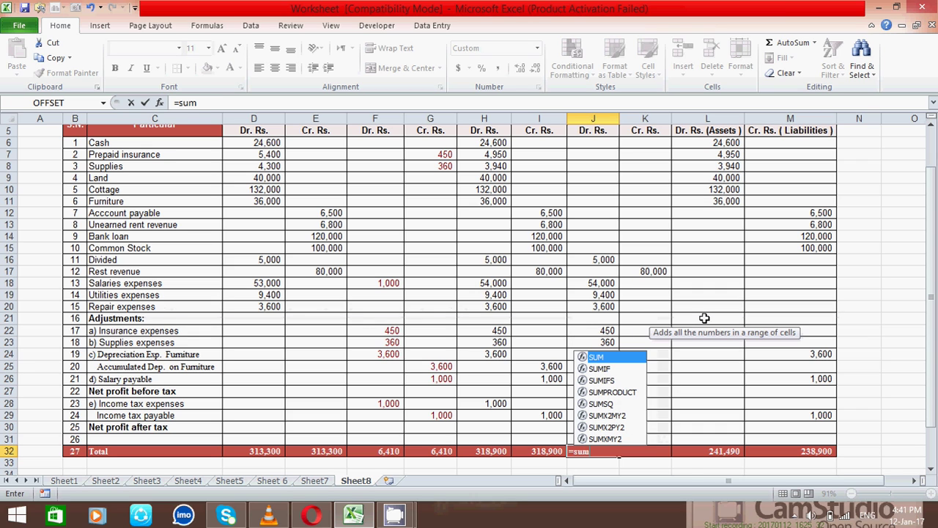
left_click(600, 142)
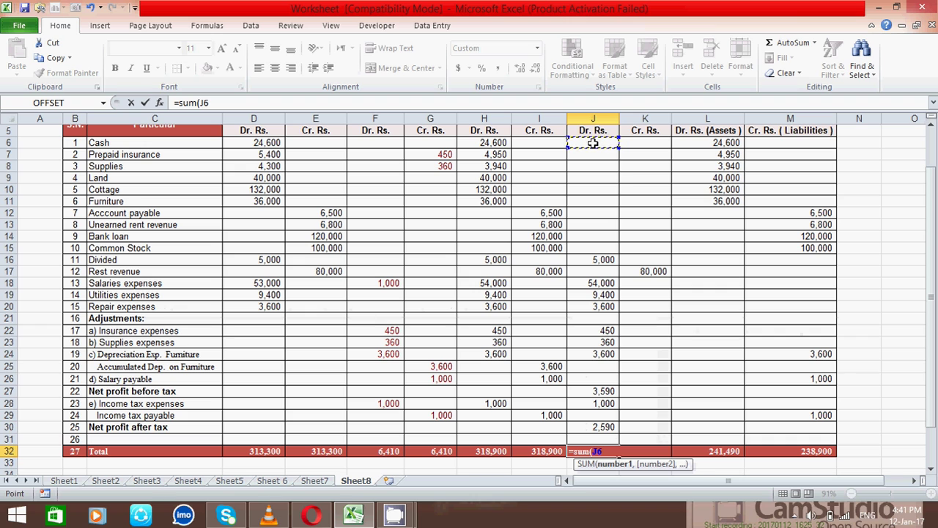
left_click_drag(597, 142, 599, 392)
type(")")
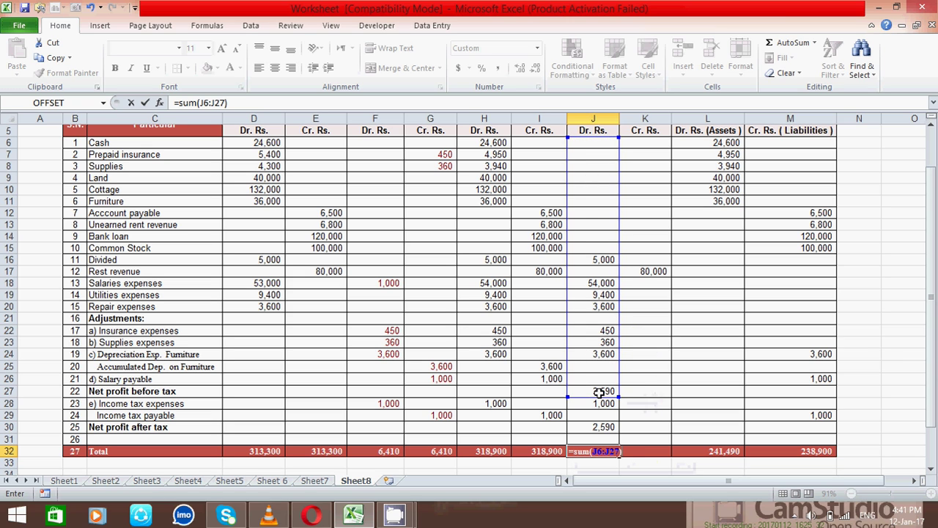
key("Return")
left_click(661, 415)
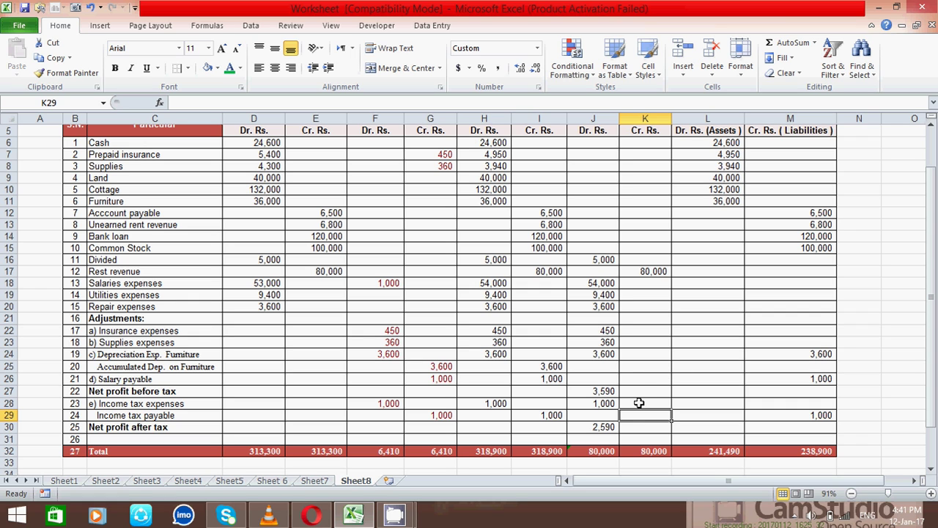
left_click(600, 428)
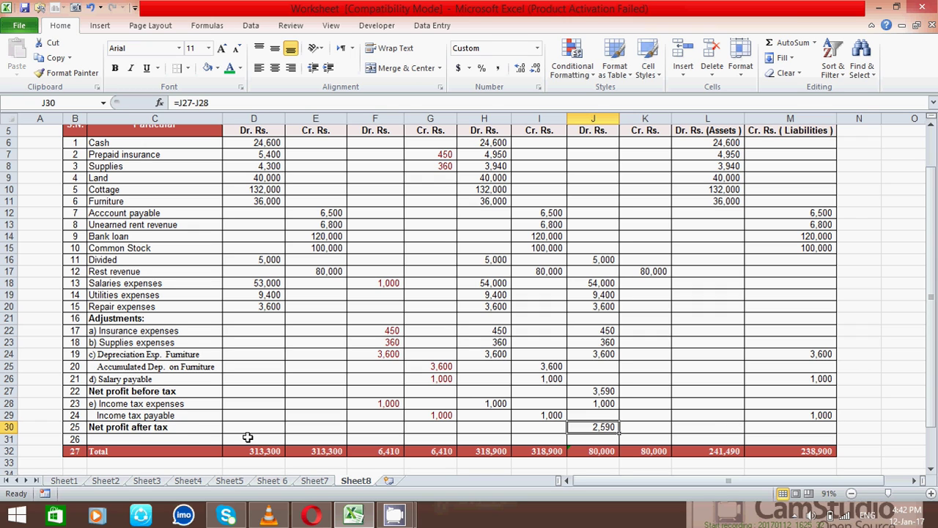
Enter the label "Balance c/d" in C31, below Net profit after tax
left_click(179, 441)
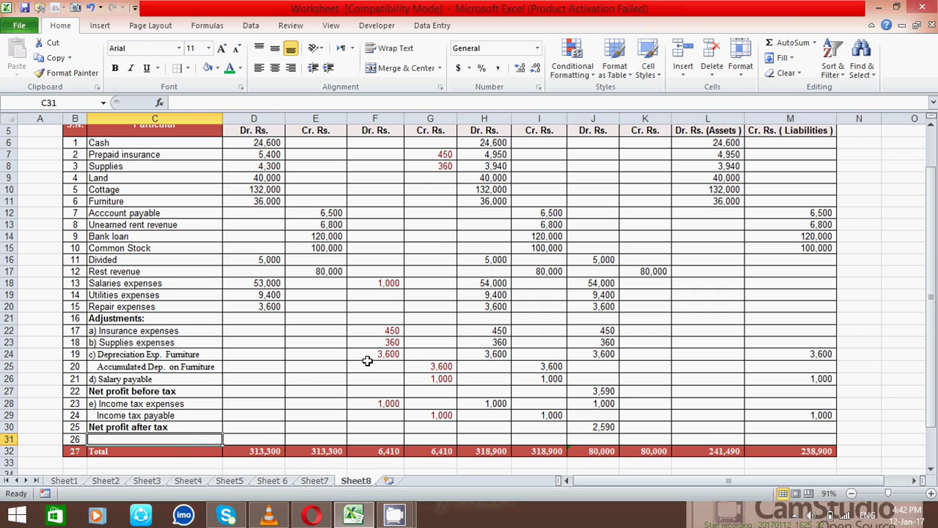
type("Balan")
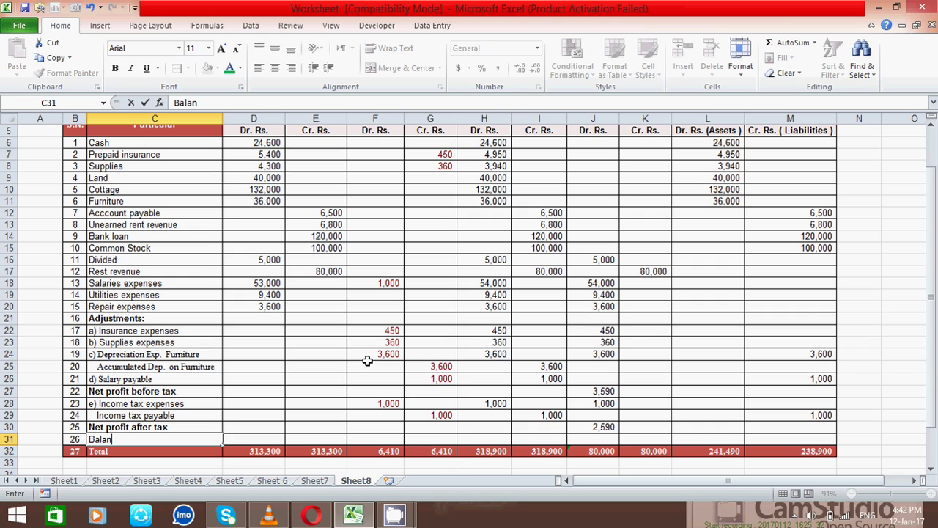
type("ce c/d")
key("Tab")
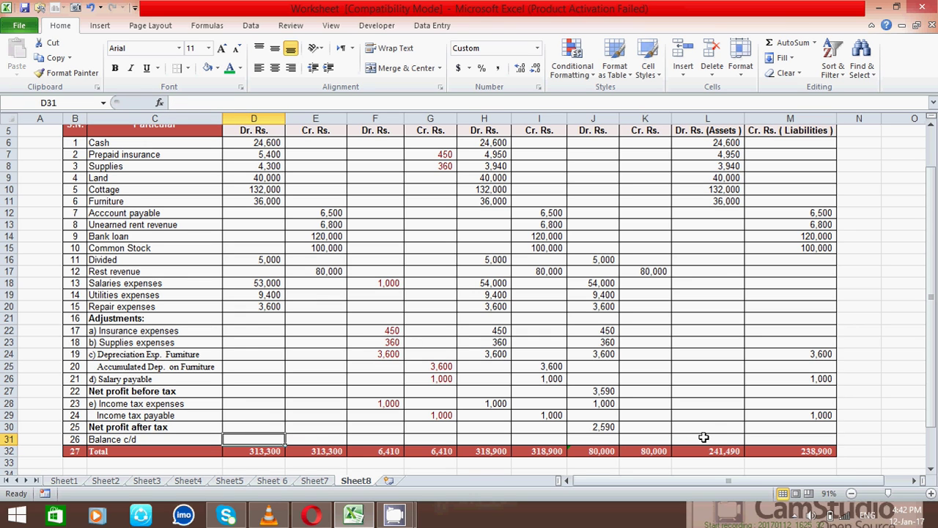
Fill the Balance c/d row's assets cell L31 with a reference to K30
left_click(598, 427)
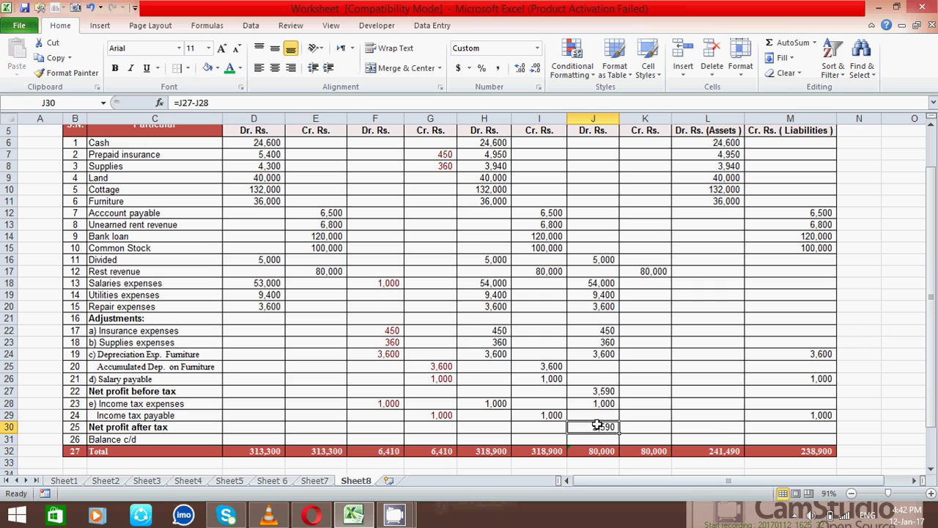
left_click(729, 438)
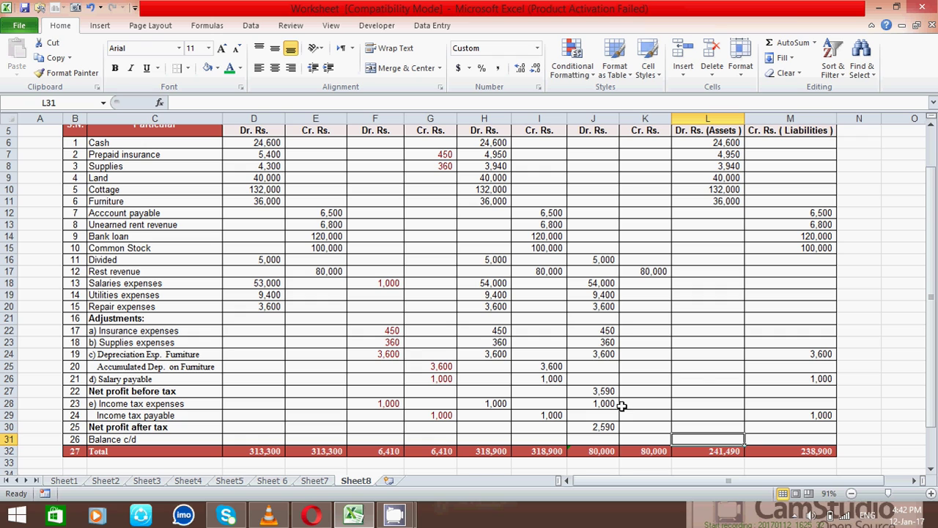
type("=")
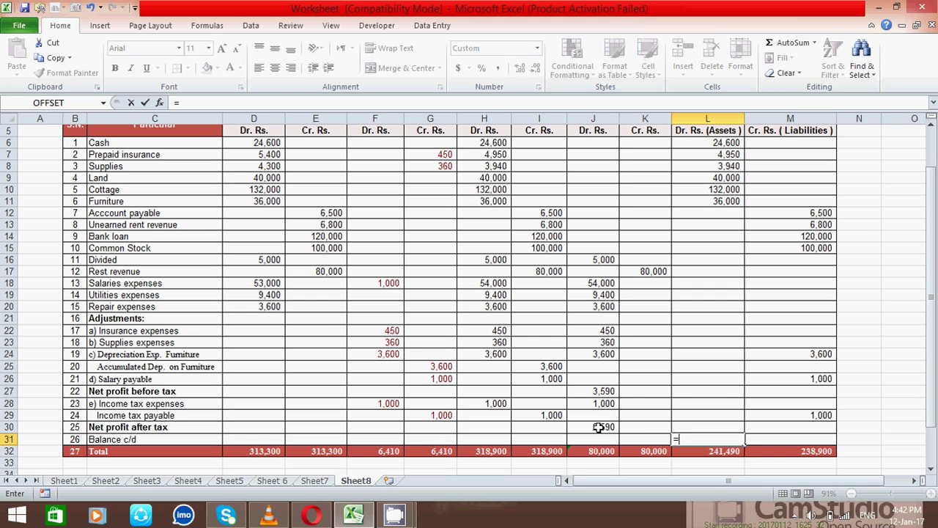
left_click(652, 426)
key("Return")
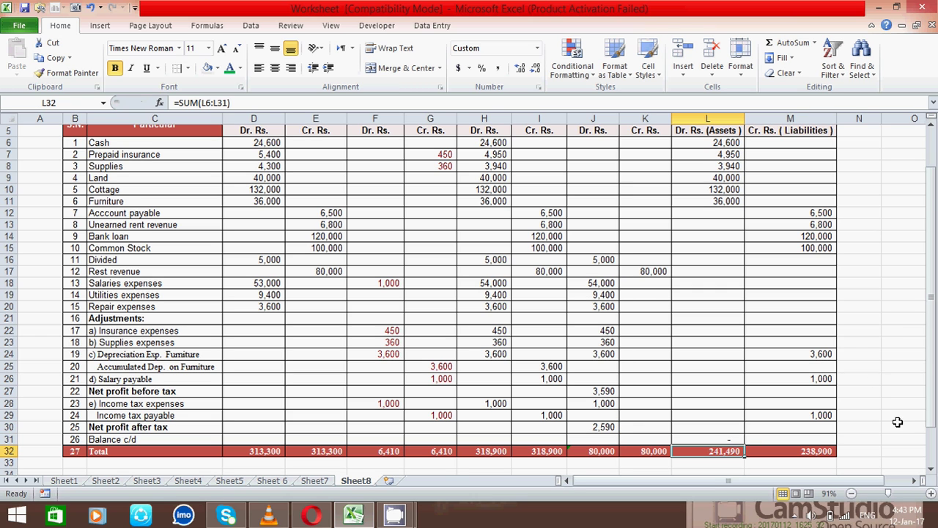
Carry the net profit after tax from J30 into the balance sheet liabilities column at M31
left_click(819, 440)
type("=")
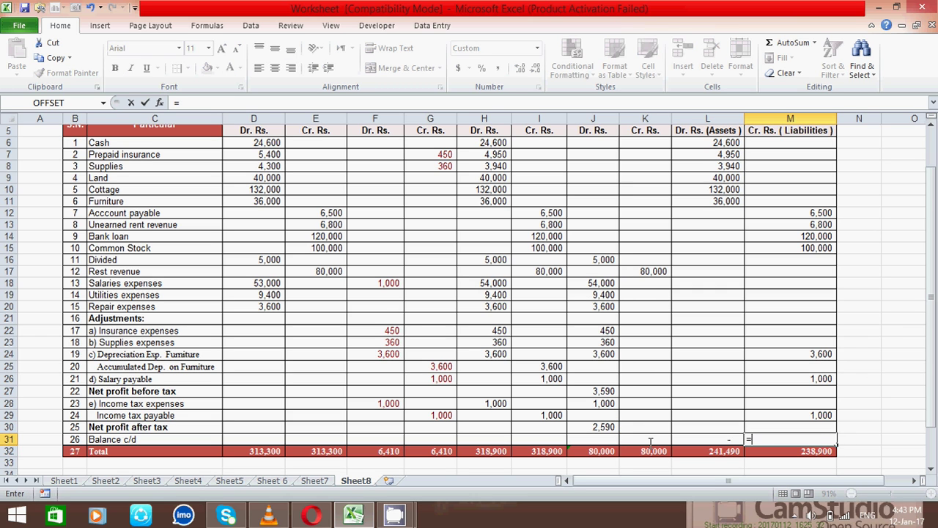
left_click(600, 427)
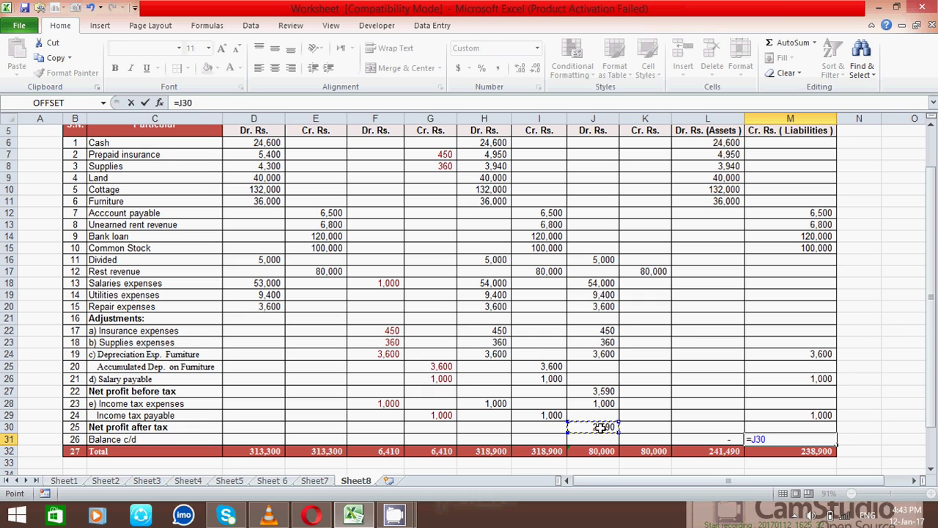
key("Return")
left_click(781, 391)
left_click(898, 414)
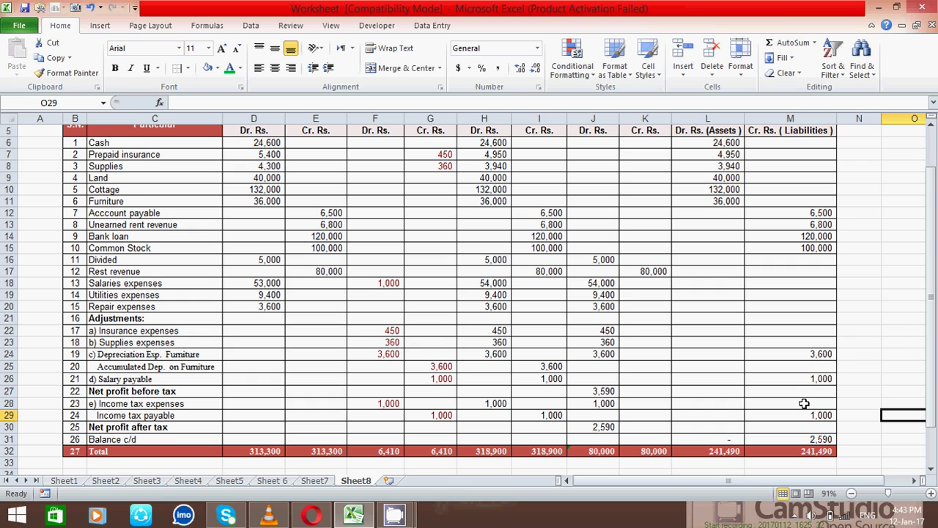
Examine the debit and credit totals in row 32 for each column pair, and review the whole worksheet
left_click(282, 450)
left_click_drag(286, 450, 800, 454)
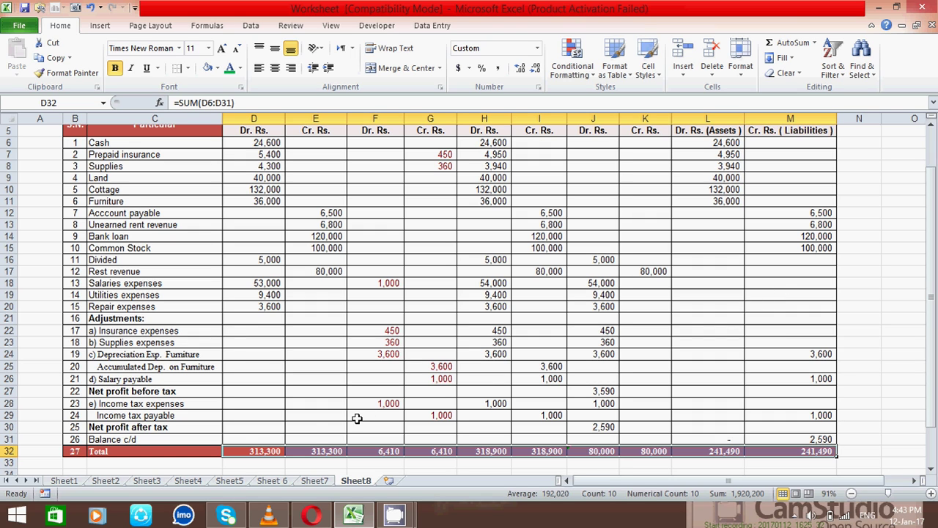
left_click(269, 460)
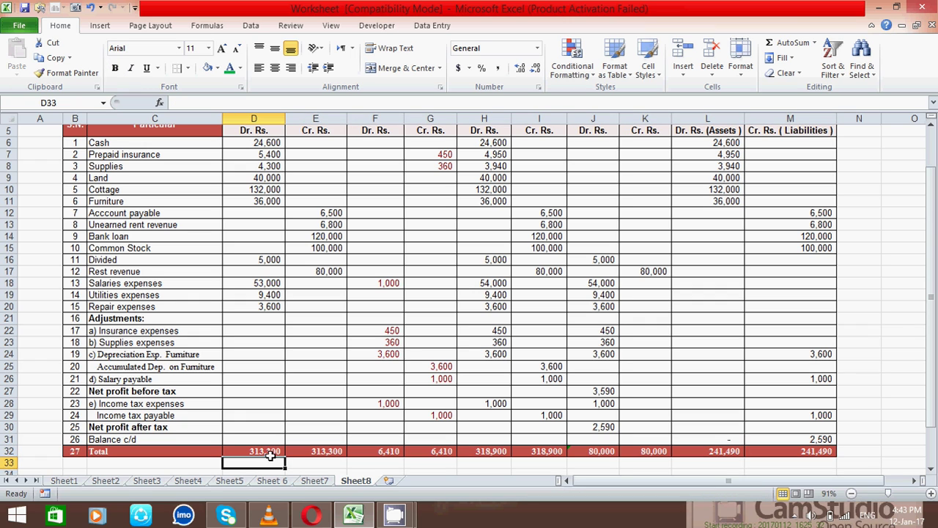
left_click(265, 449)
left_click(316, 448)
left_click(389, 448)
left_click(440, 448)
left_click(499, 449)
left_click(526, 445)
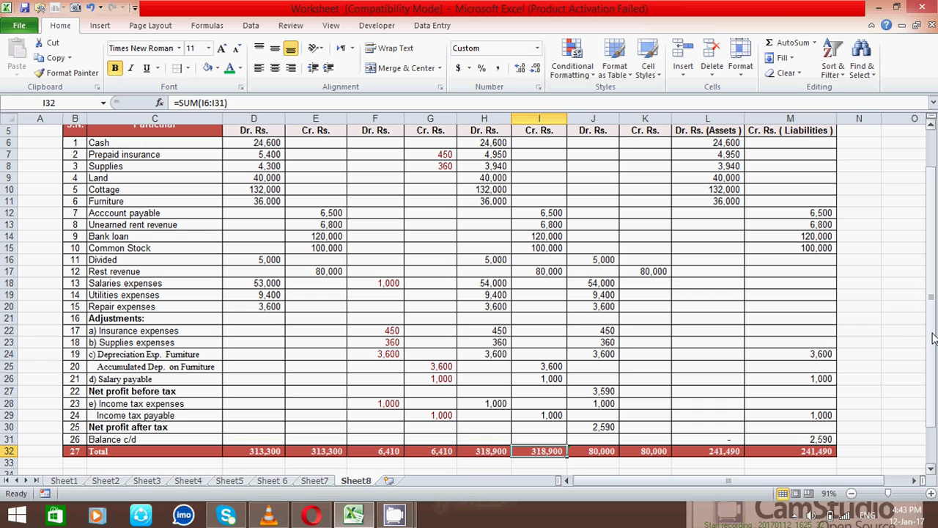
left_click_drag(934, 338, 934, 346)
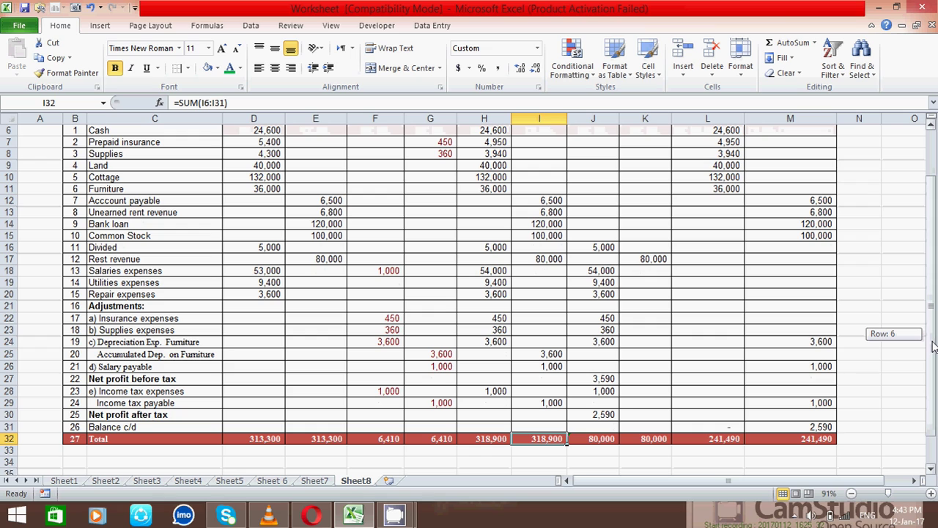
left_click_drag(934, 346, 934, 346)
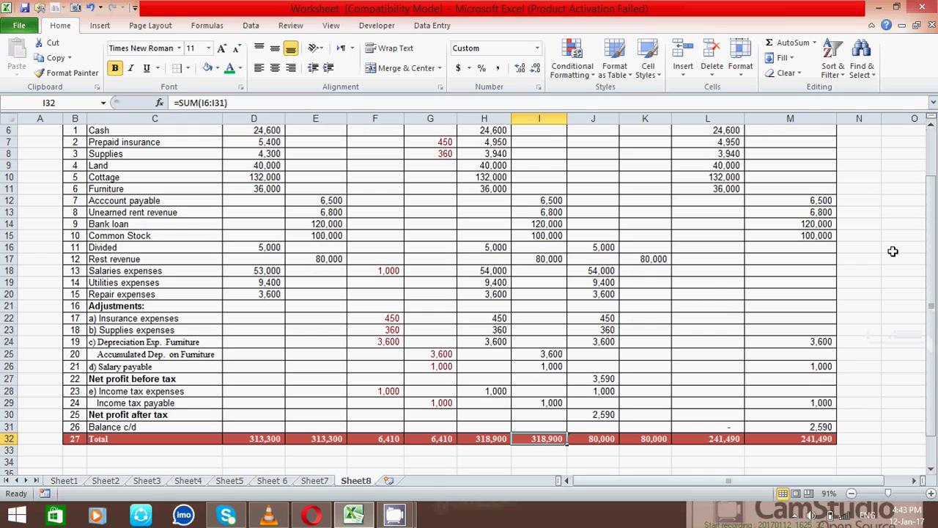
left_click_drag(933, 306, 933, 298)
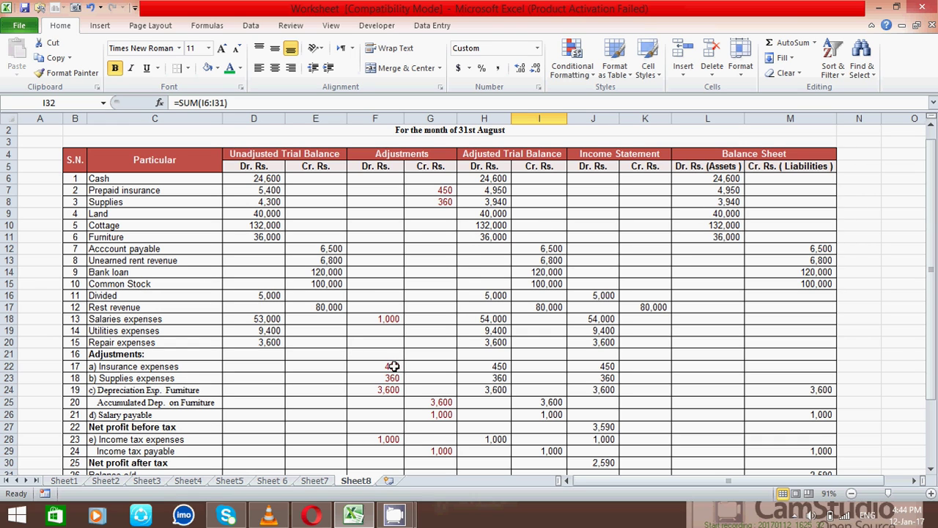
mouse_move(396, 515)
left_click(321, 444)
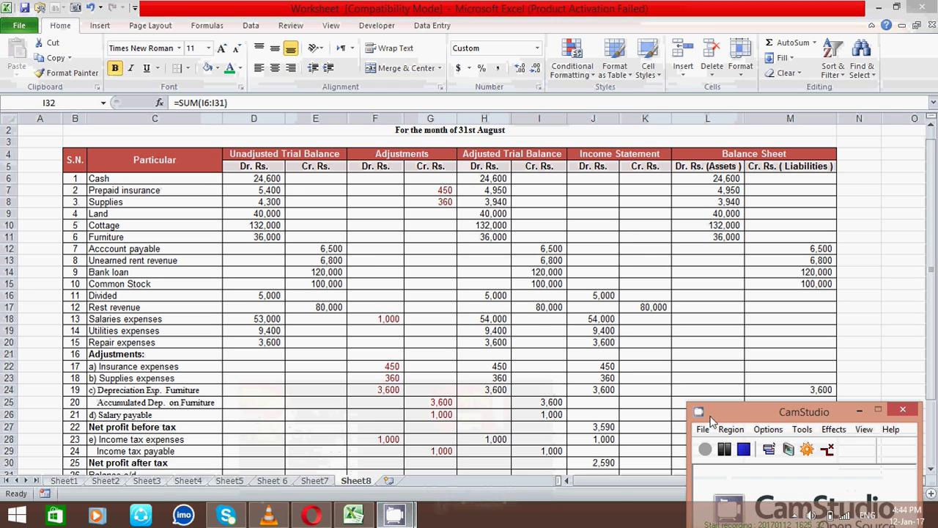